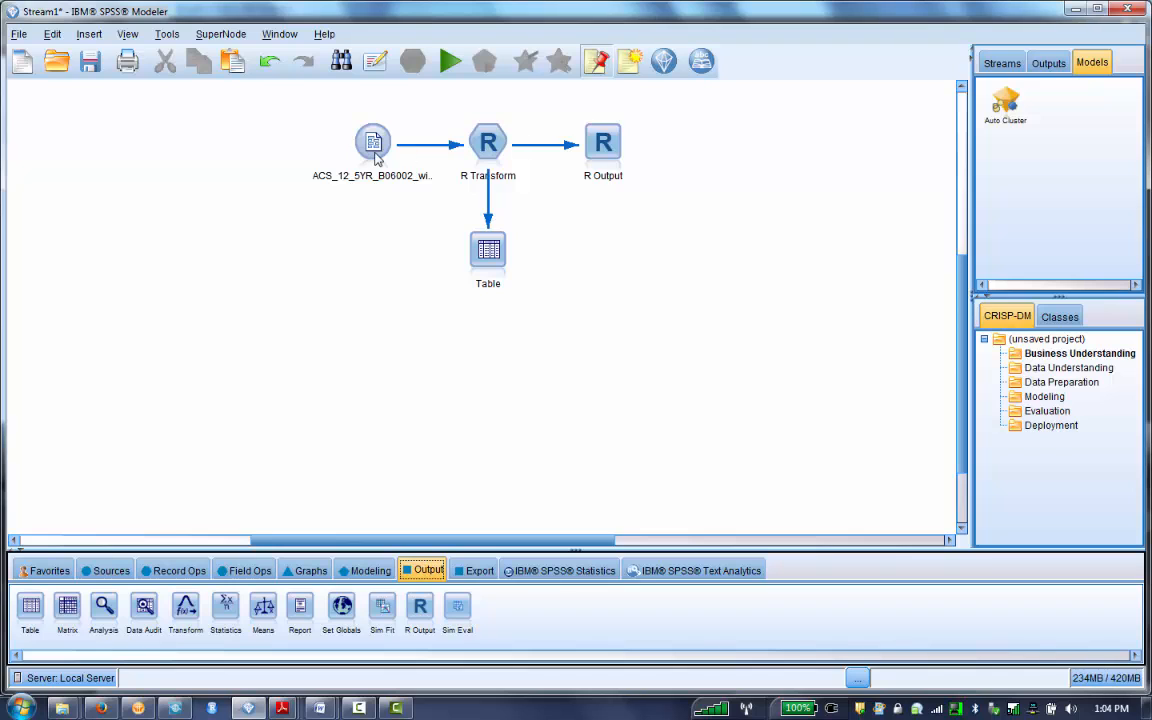
- Select ACS_12_5YR_B06002_with_ann.csv from All Data as the source node's file, review its field filter, and accept the settings
double_click(375, 147)
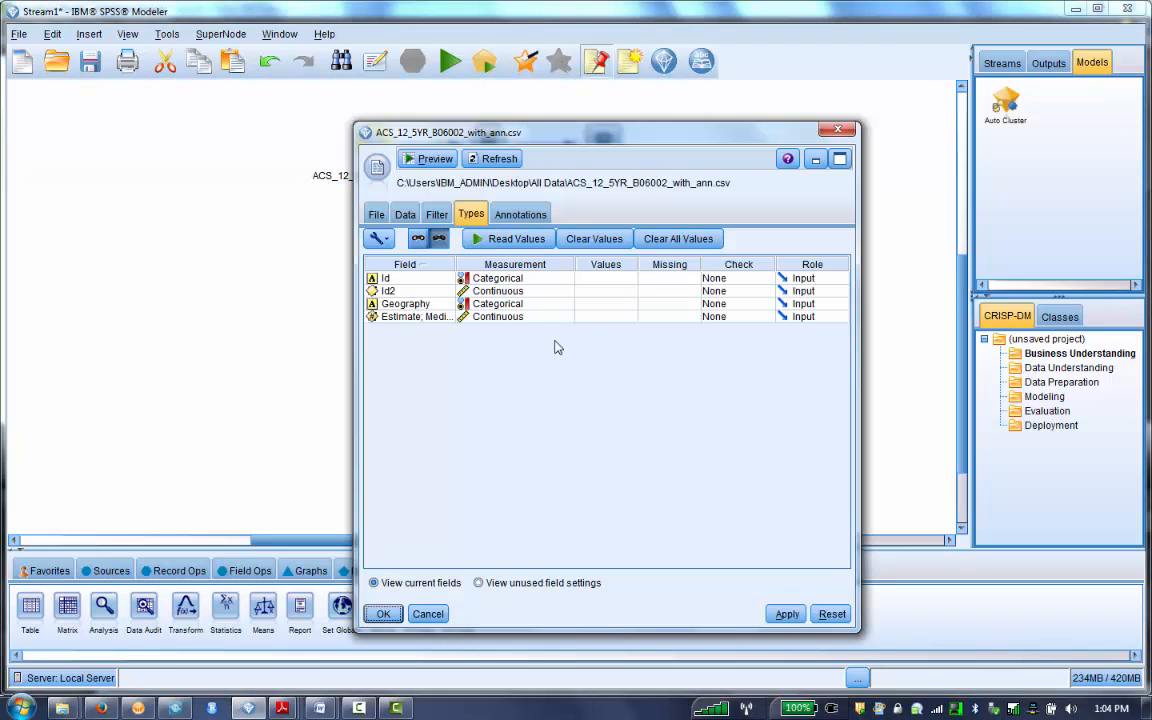
click(405, 218)
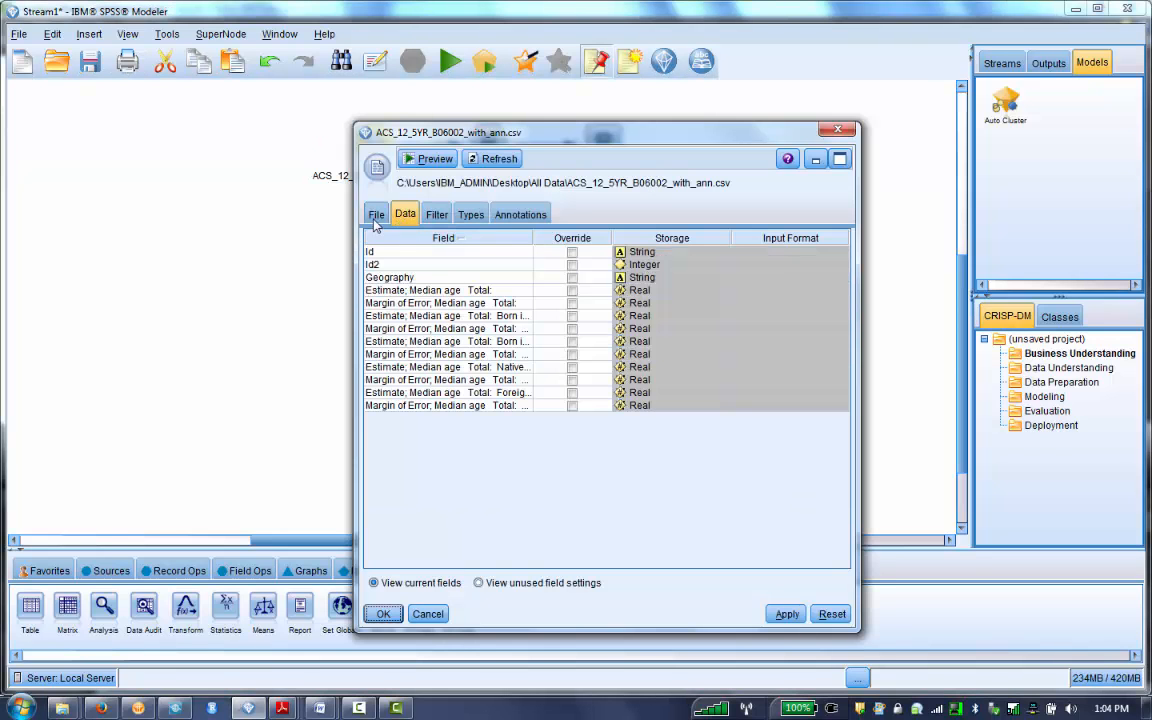
click(376, 218)
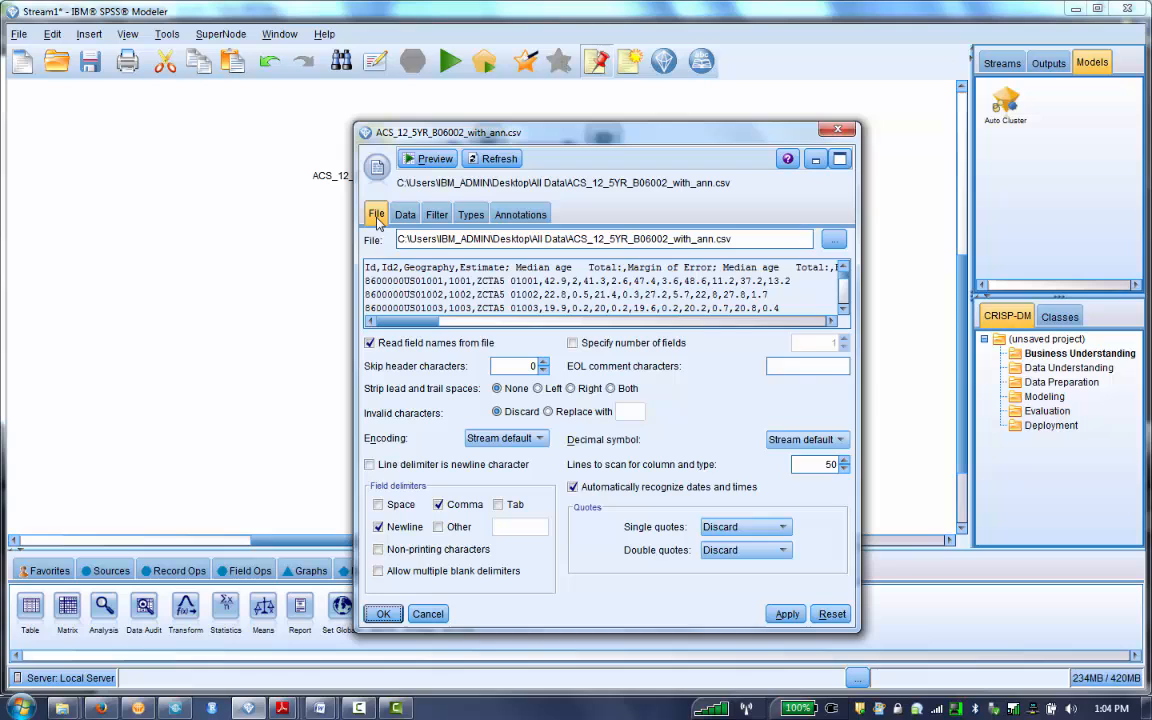
click(833, 240)
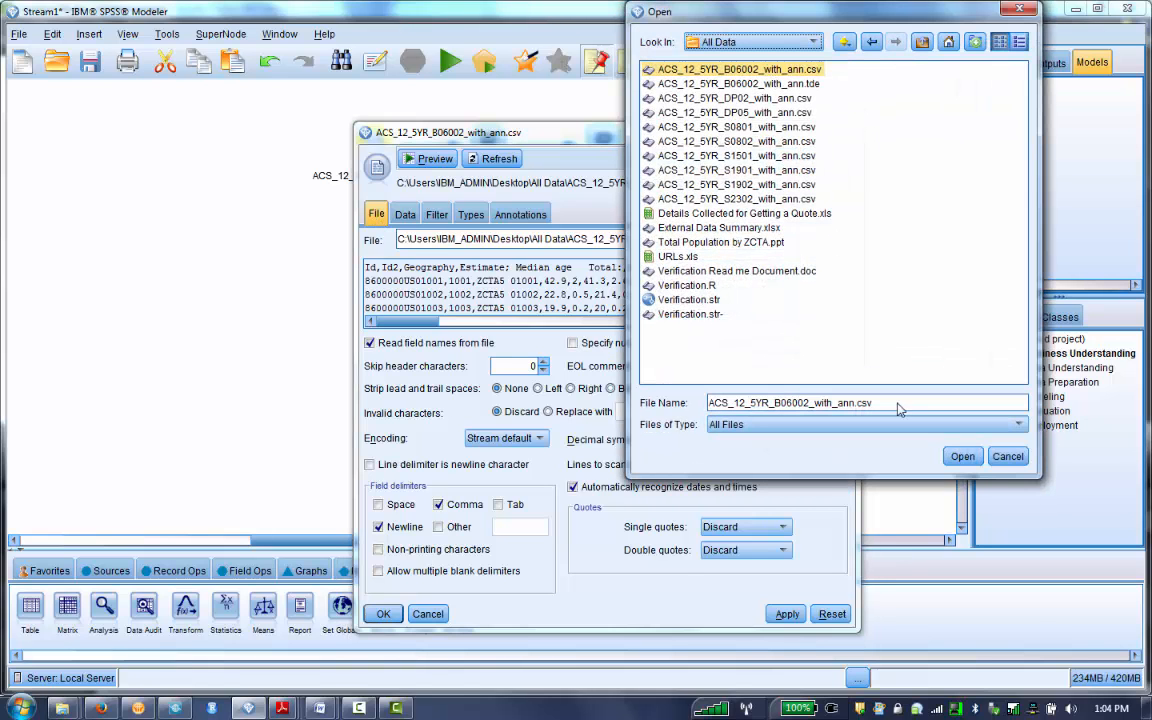
click(966, 459)
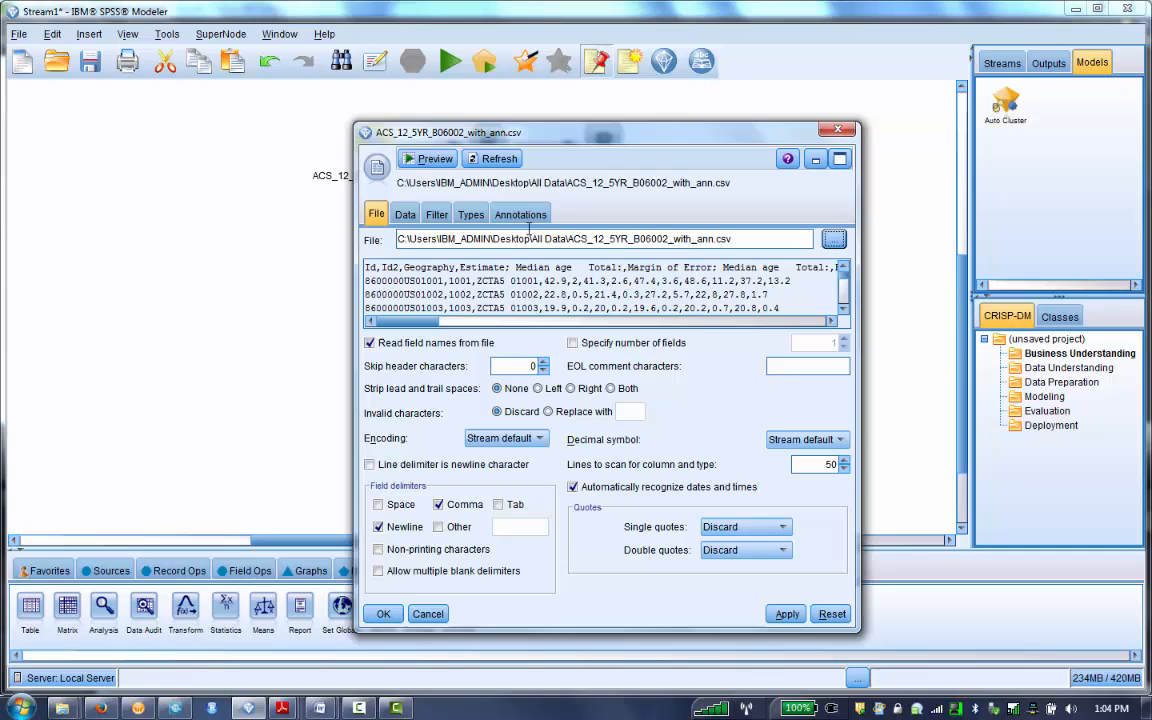
click(435, 216)
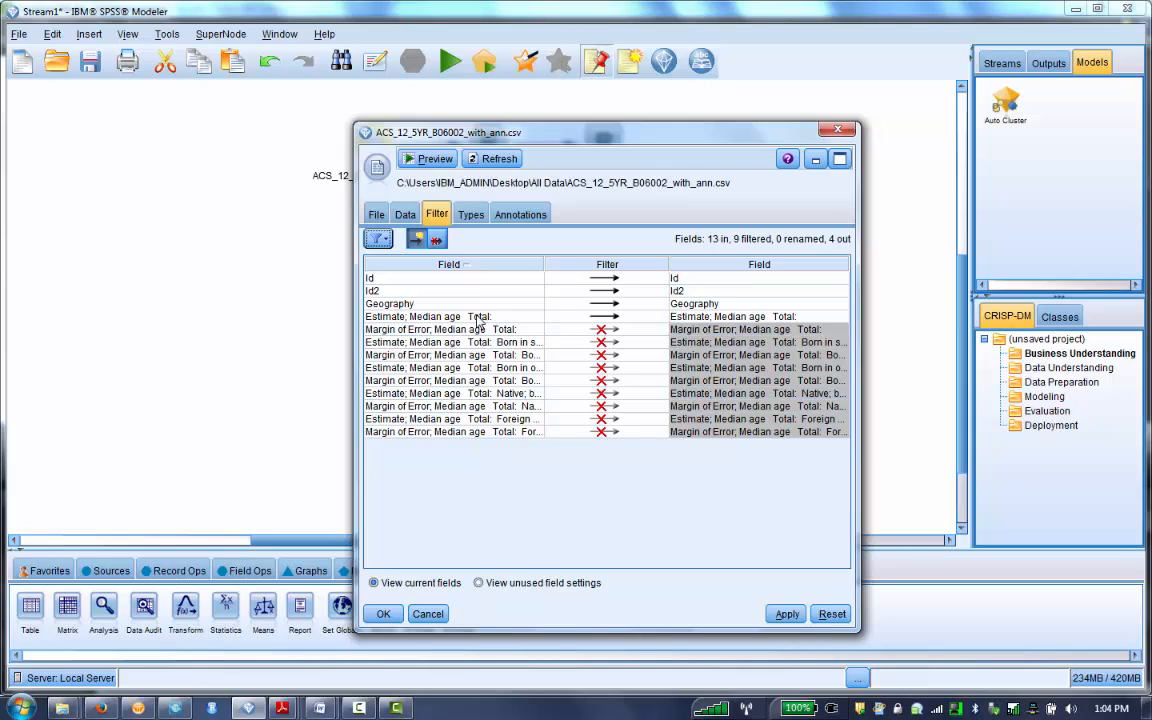
click(384, 614)
- Review the R Transform node's console output and the syntax that derives newAgeFinal from the fourth field
double_click(493, 146)
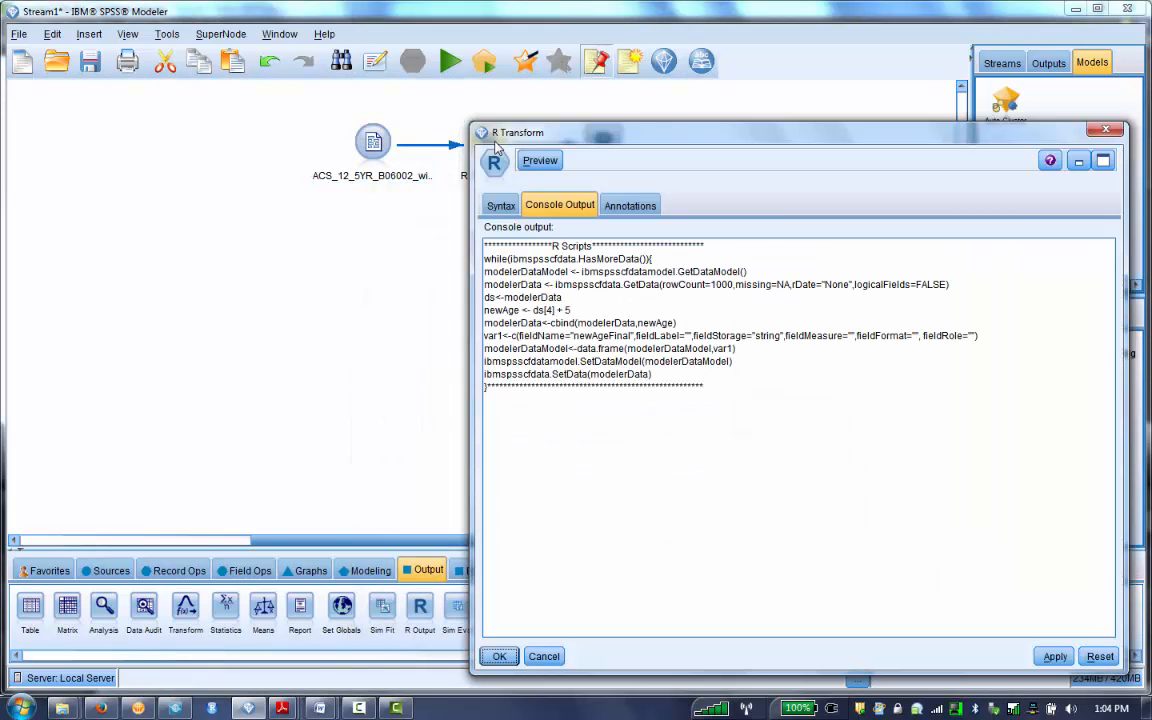
click(501, 205)
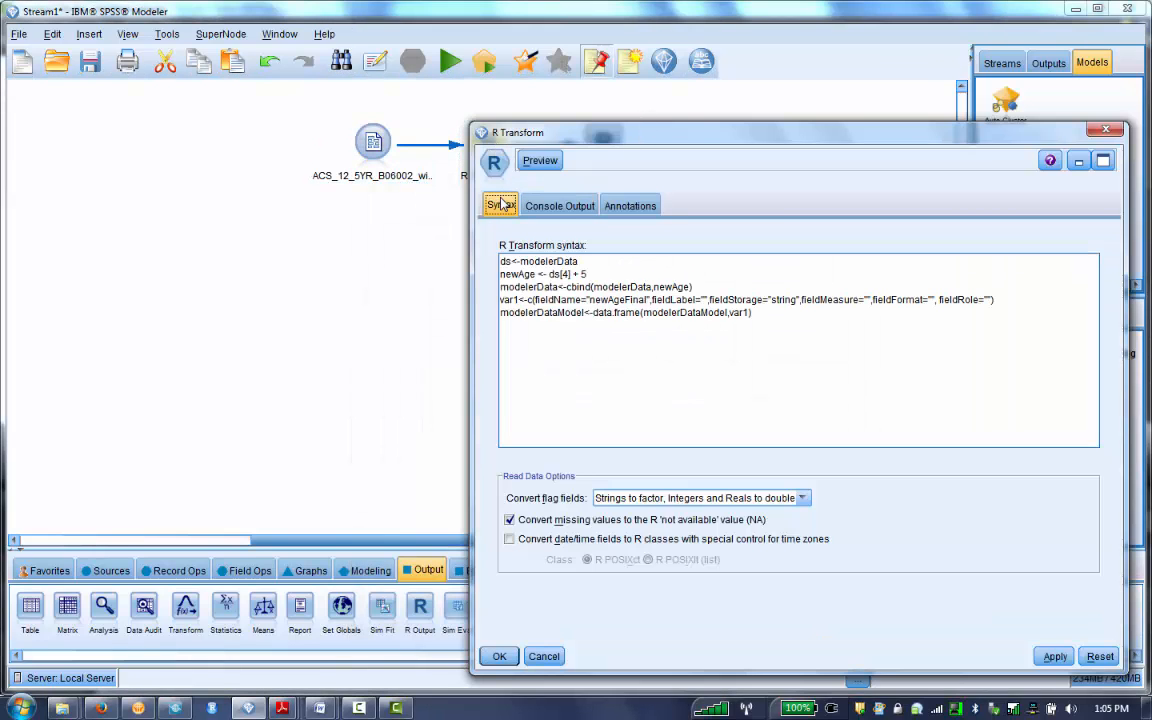
click(590, 273)
click(499, 656)
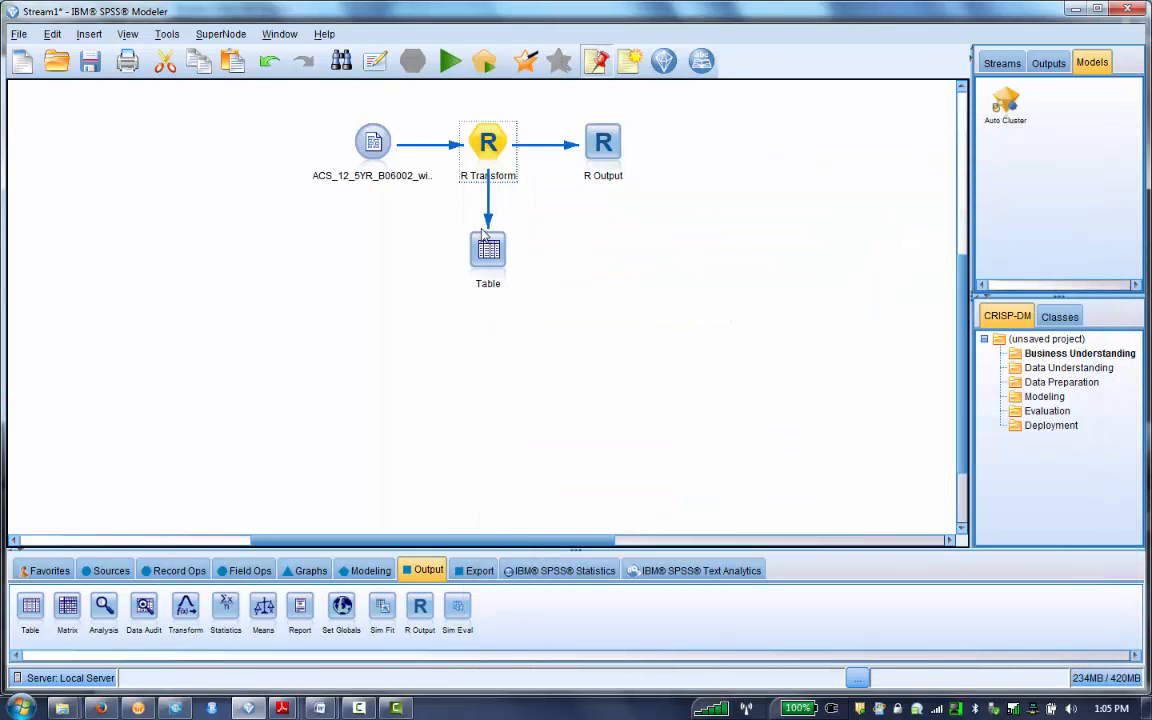
- Run the Table node and examine its output at full size, then return to the stream canvas
double_click(486, 246)
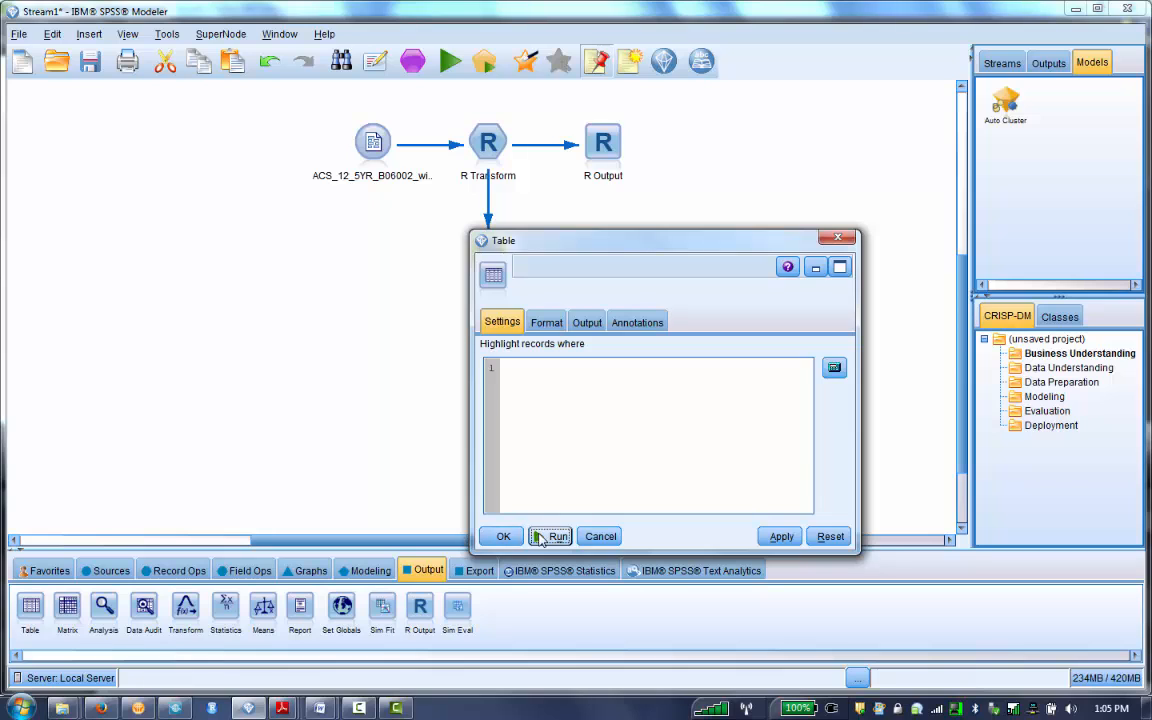
click(549, 537)
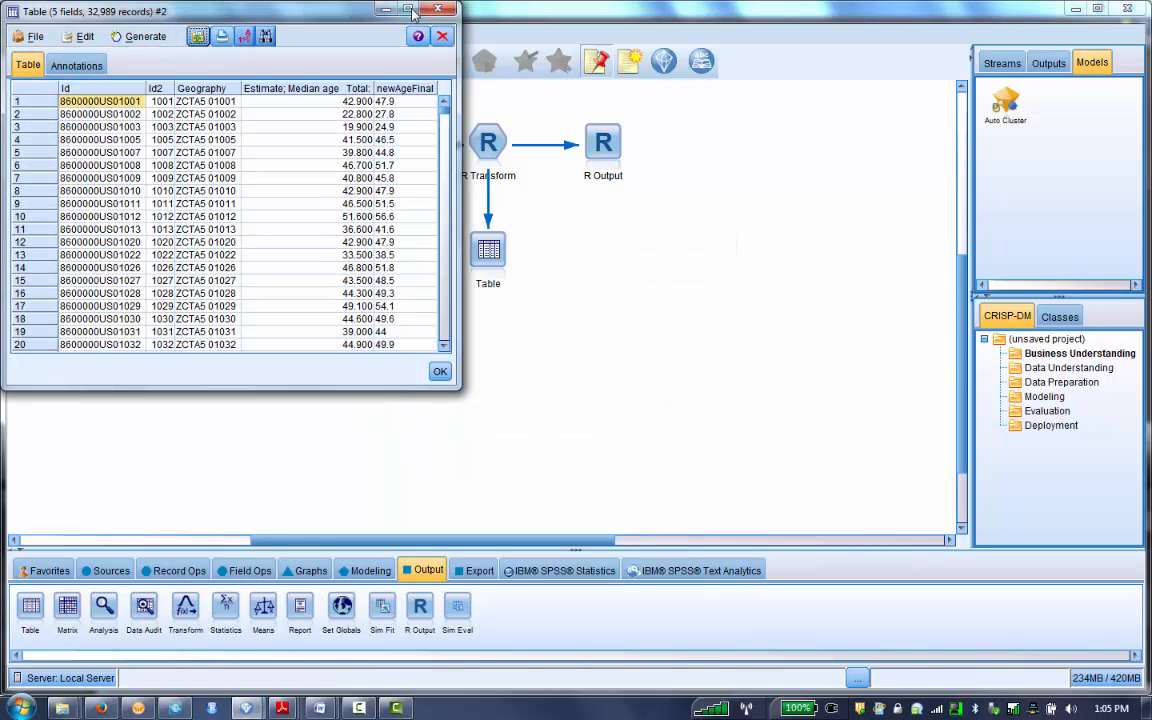
double_click(368, 8)
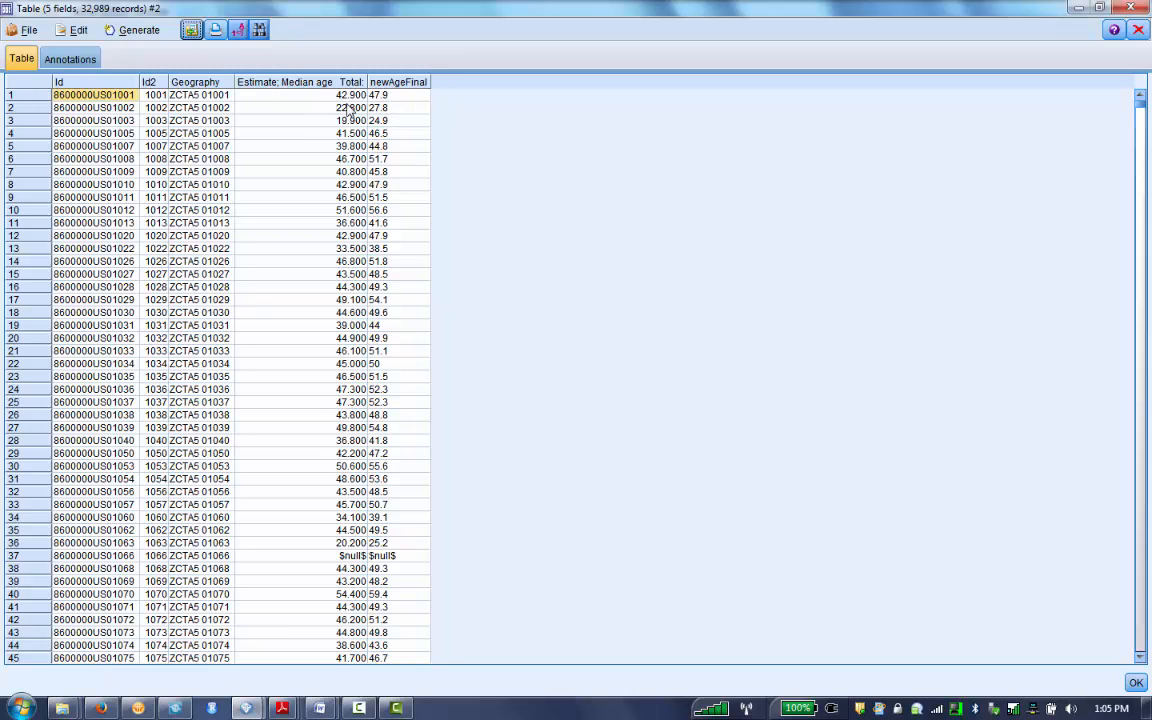
click(1105, 10)
click(597, 200)
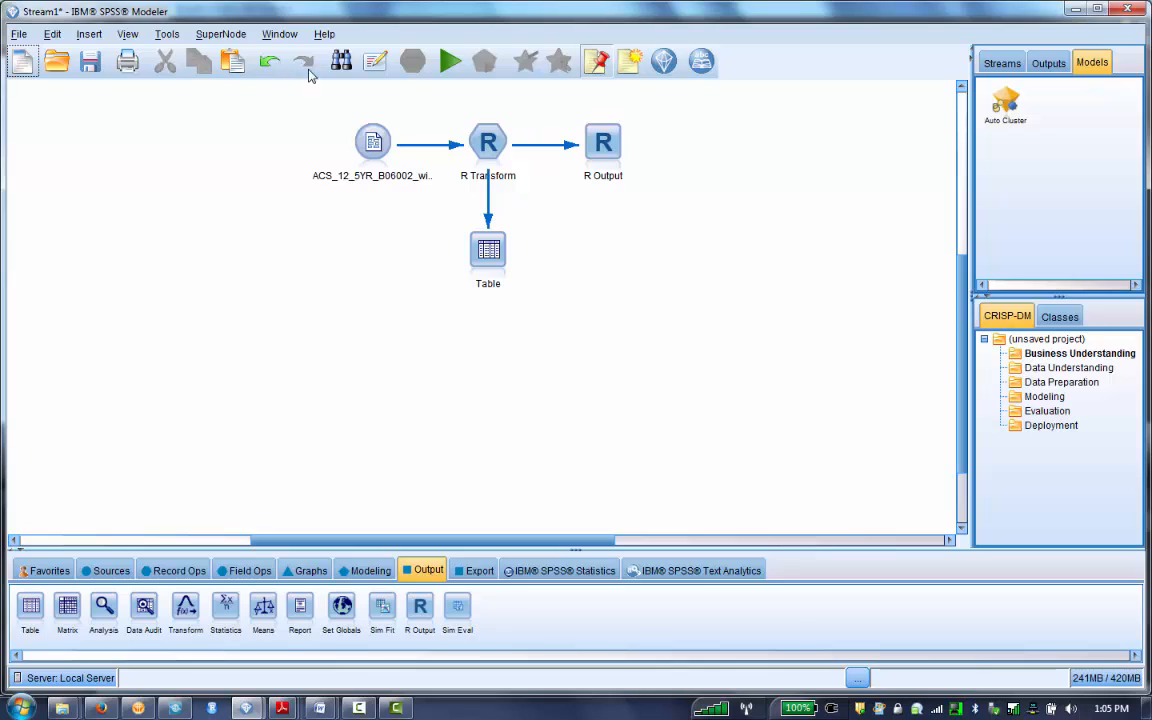
- Review the R Output node's syntax, console output and output settings
click(594, 147)
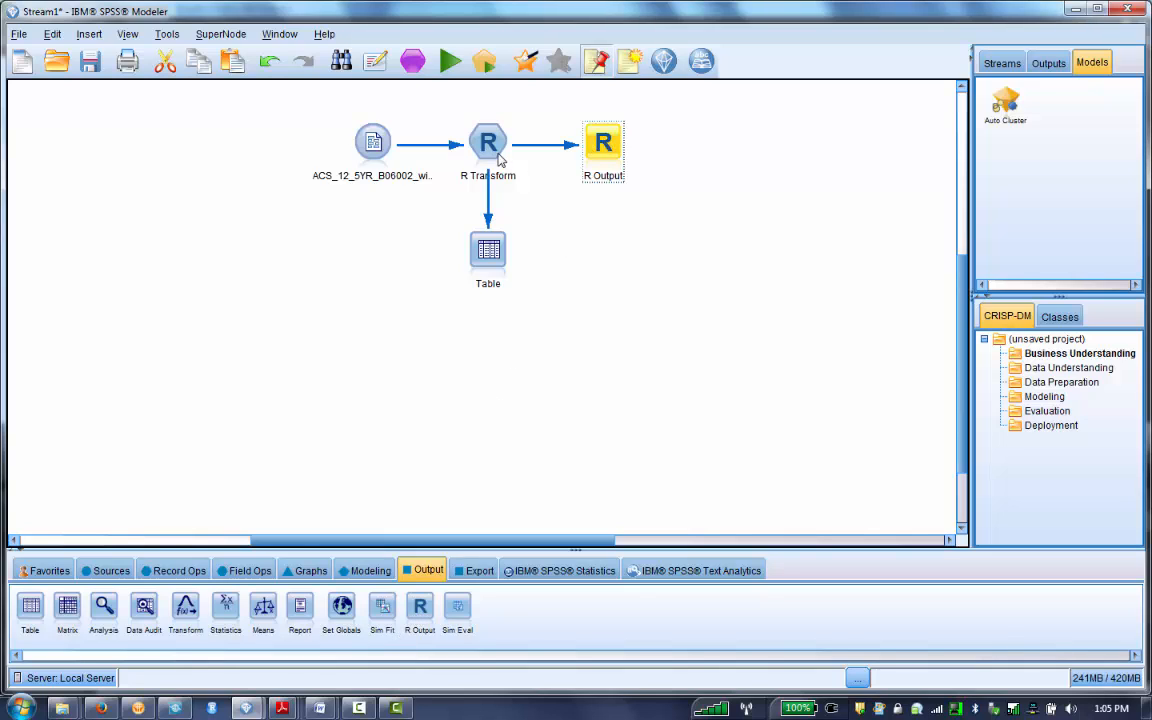
double_click(603, 147)
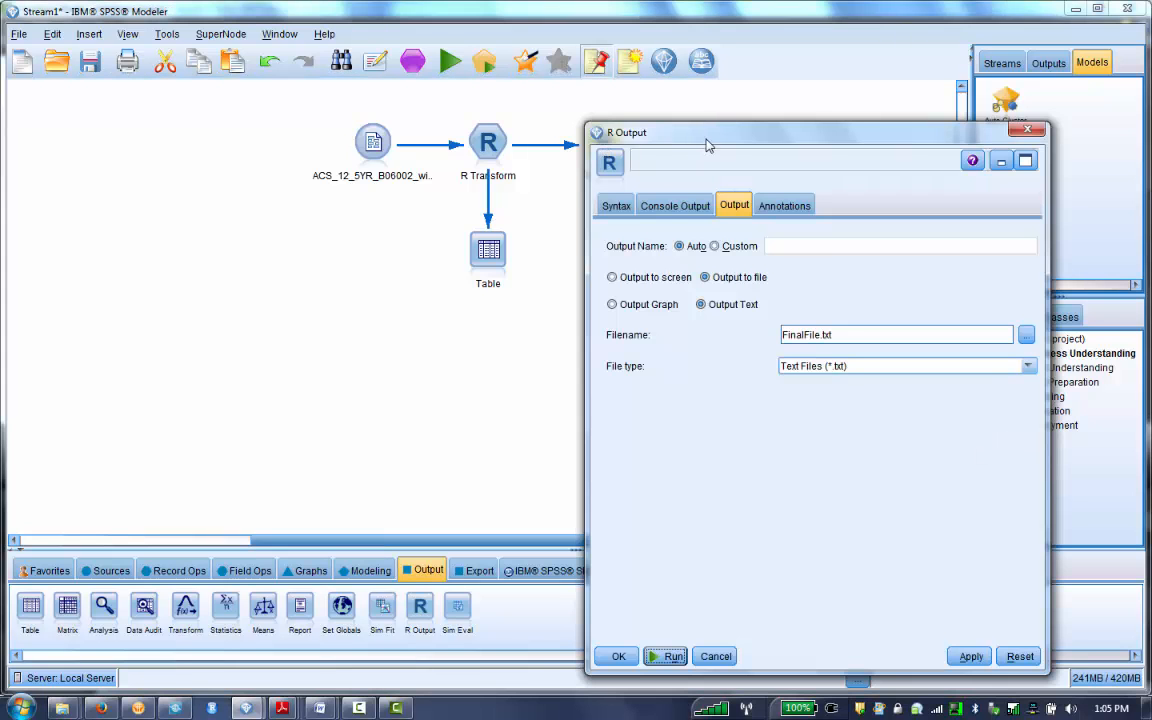
click(617, 206)
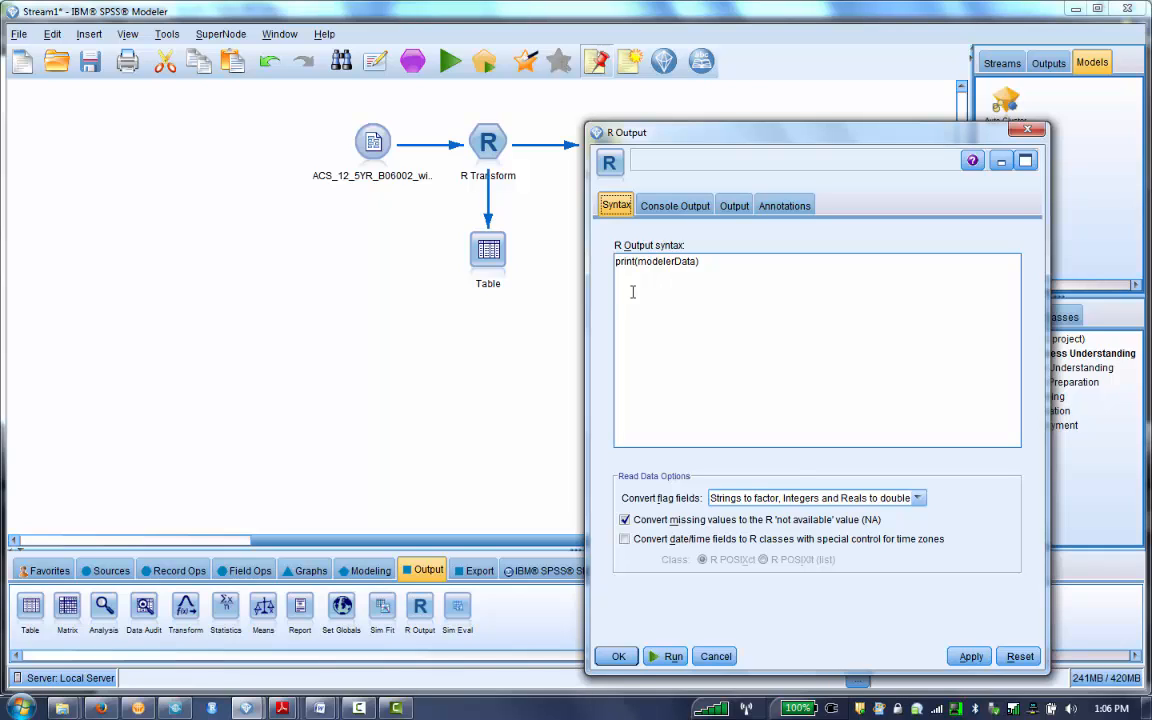
click(676, 206)
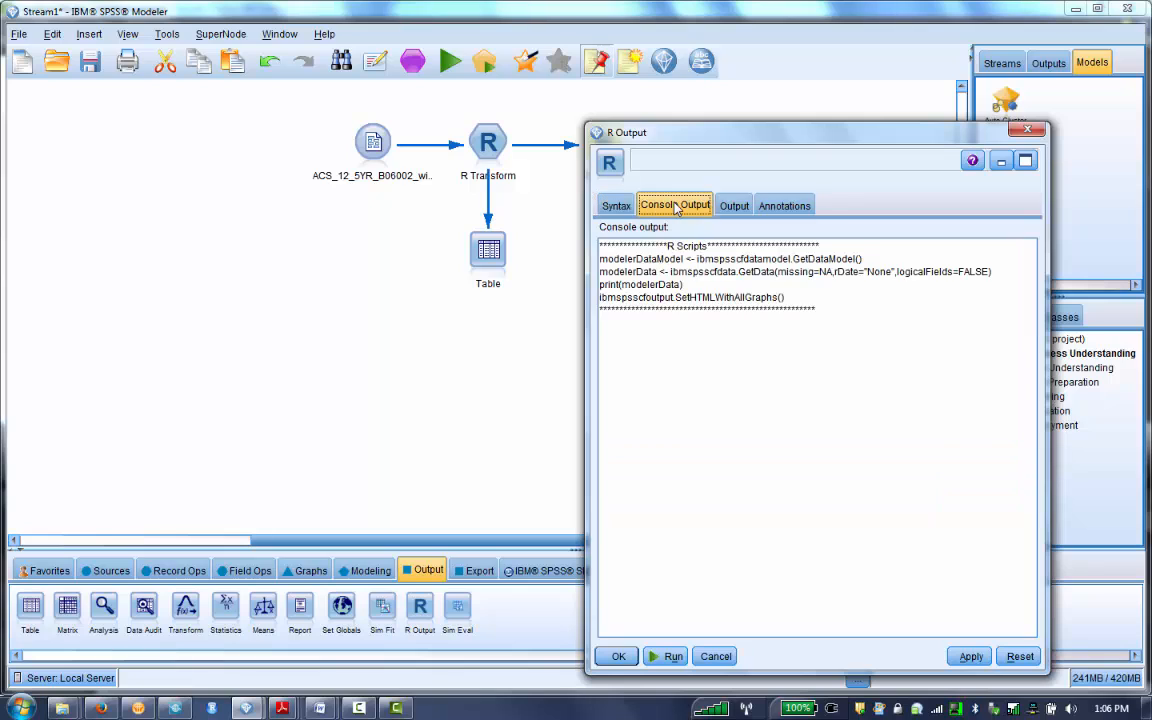
click(733, 206)
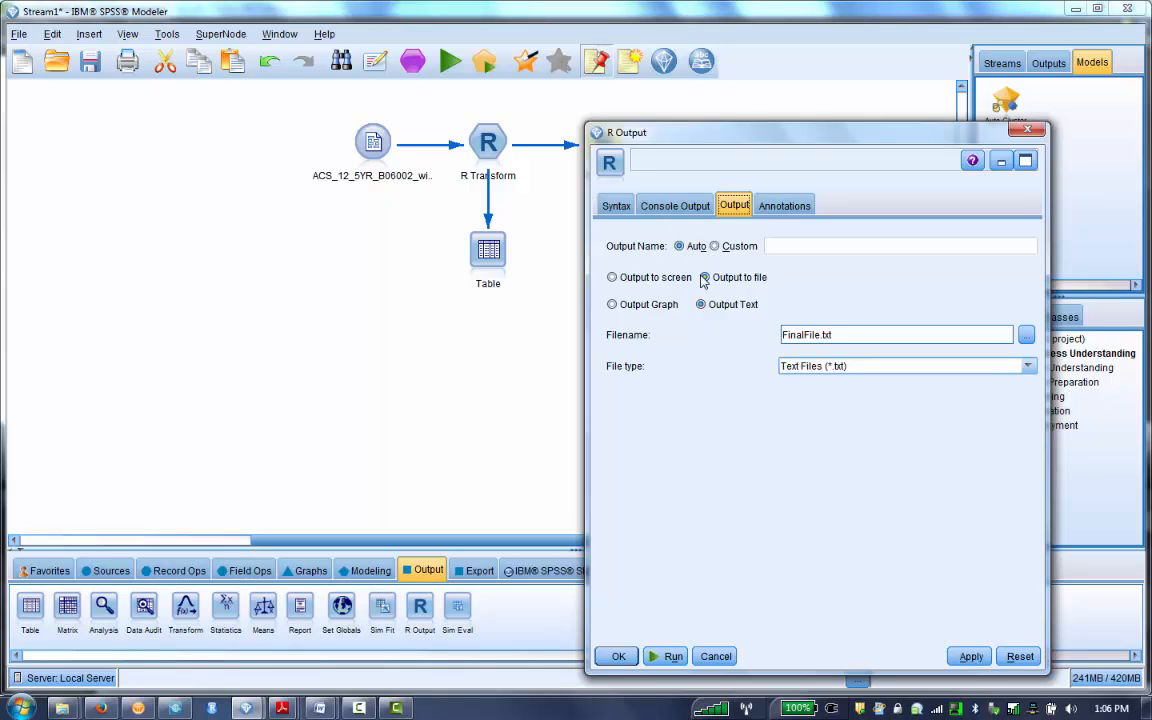
click(716, 248)
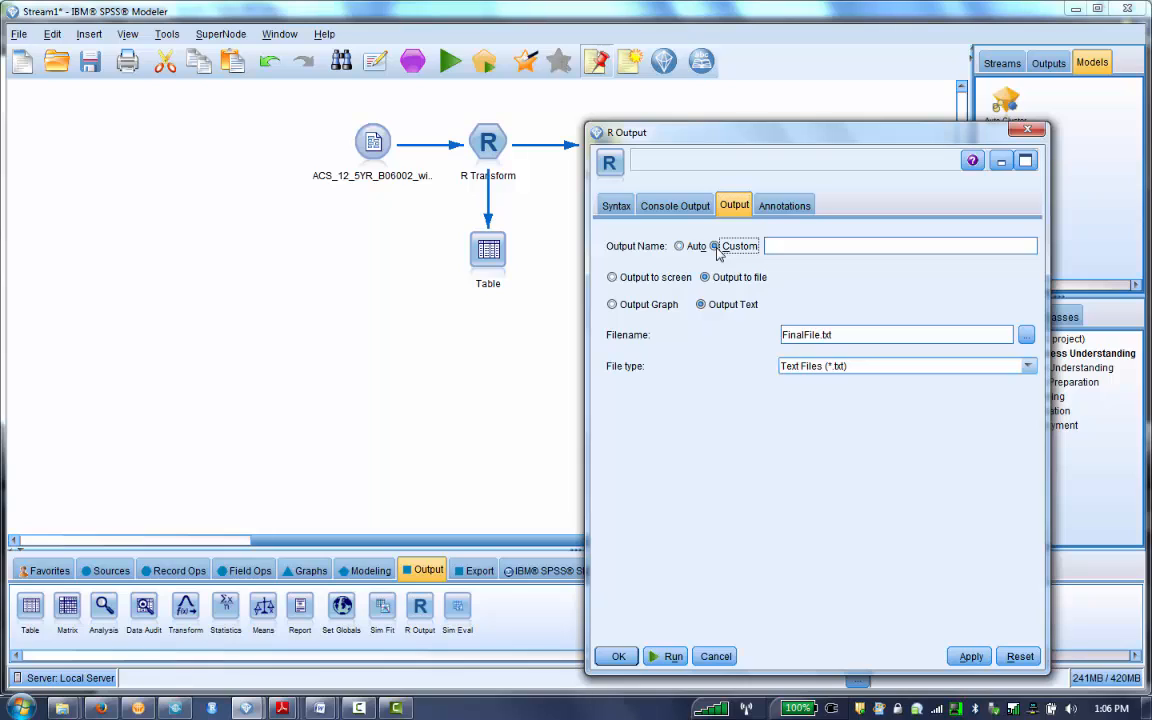
click(681, 246)
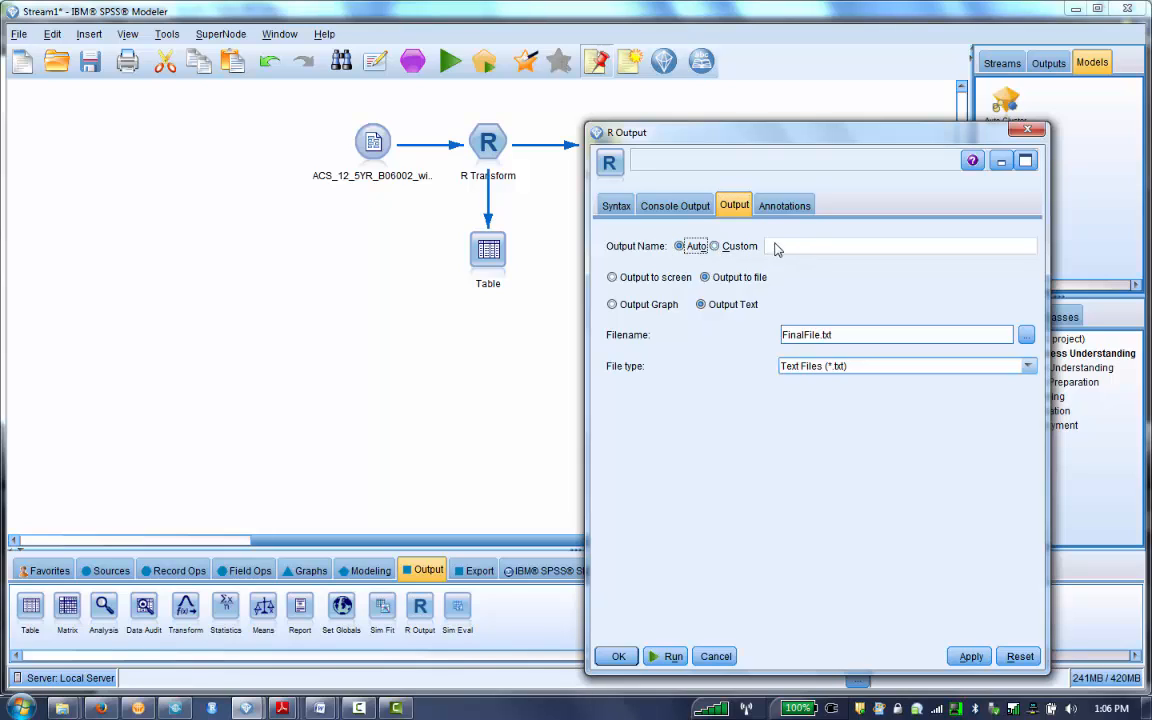
click(716, 246)
click(803, 245)
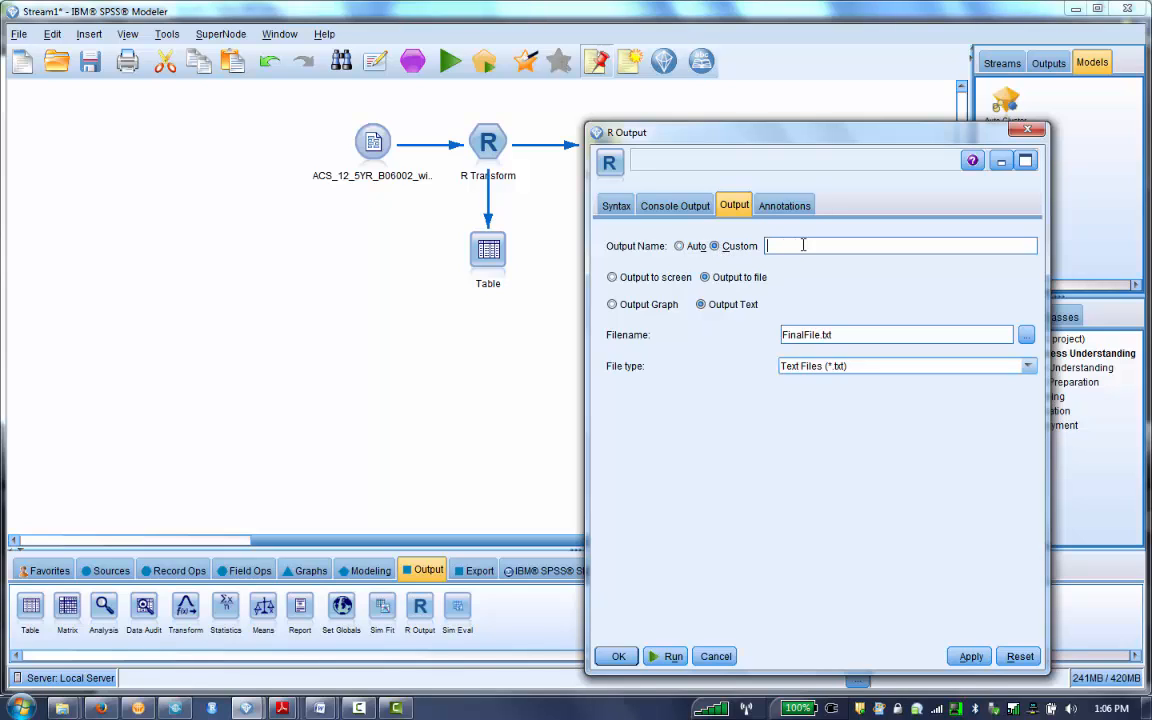
click(682, 246)
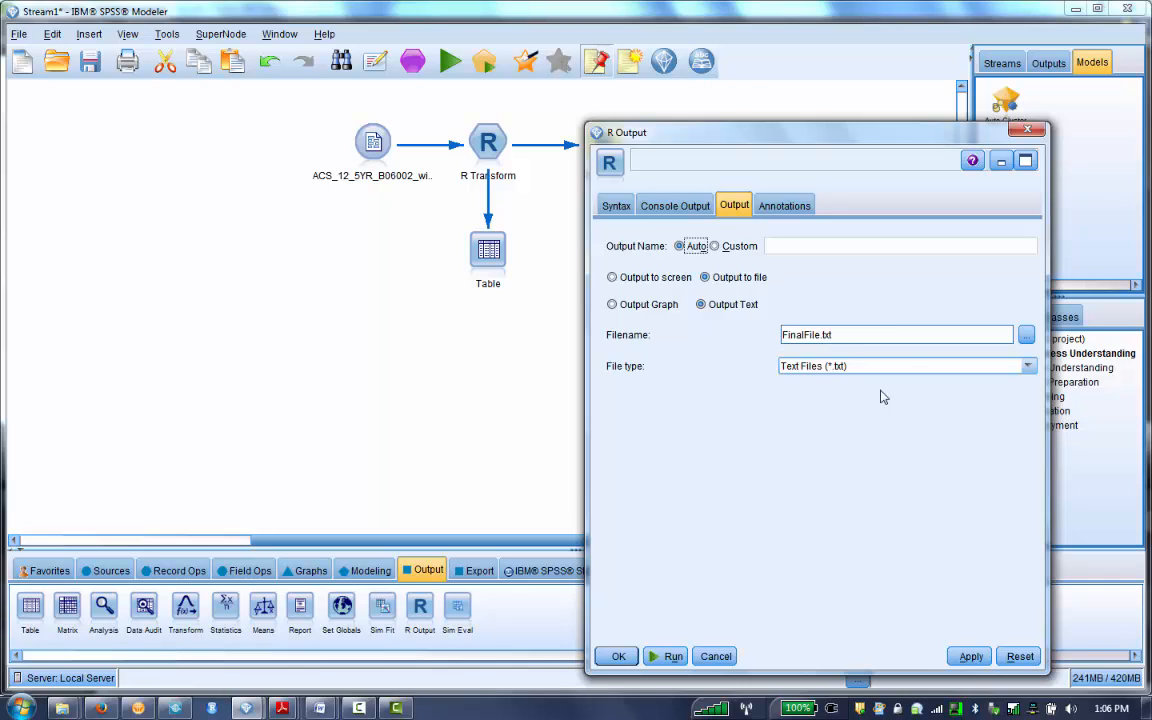
click(1026, 338)
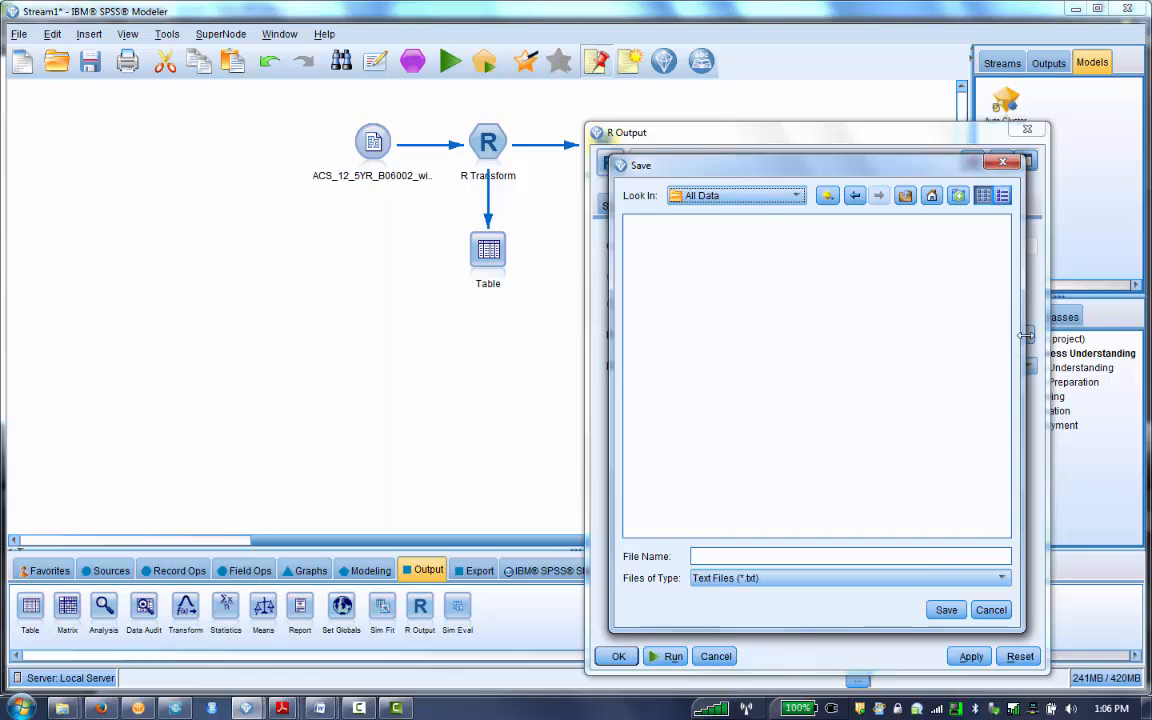
click(947, 613)
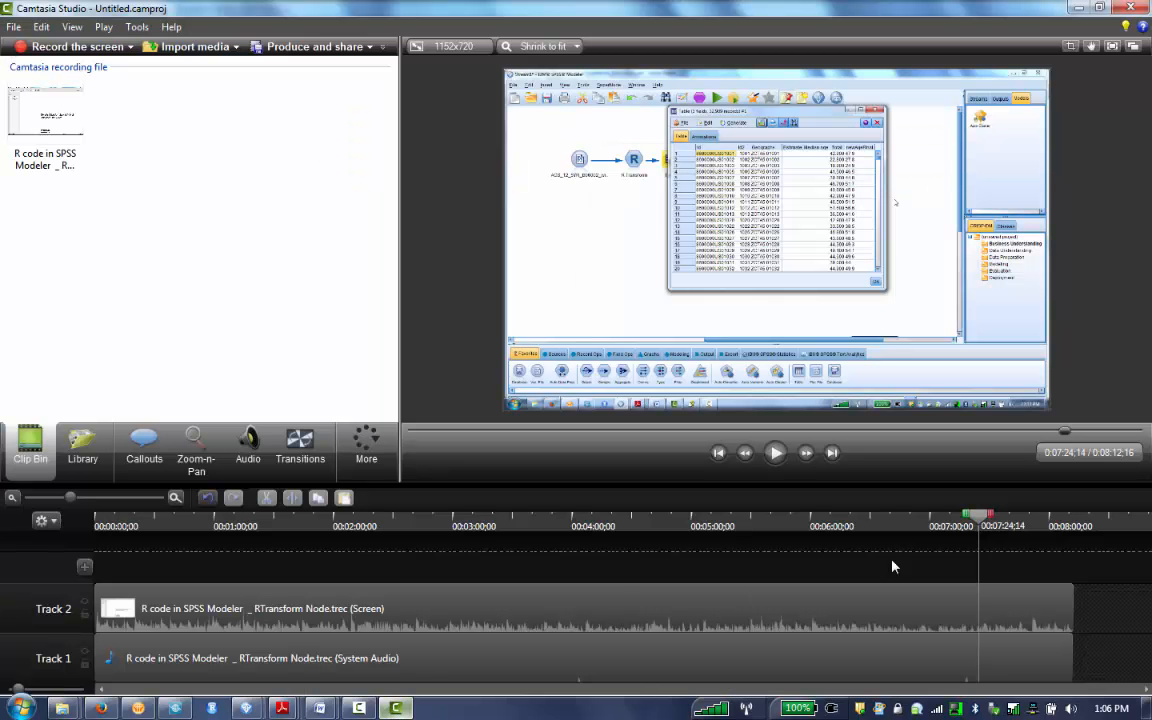
click(359, 708)
click(320, 708)
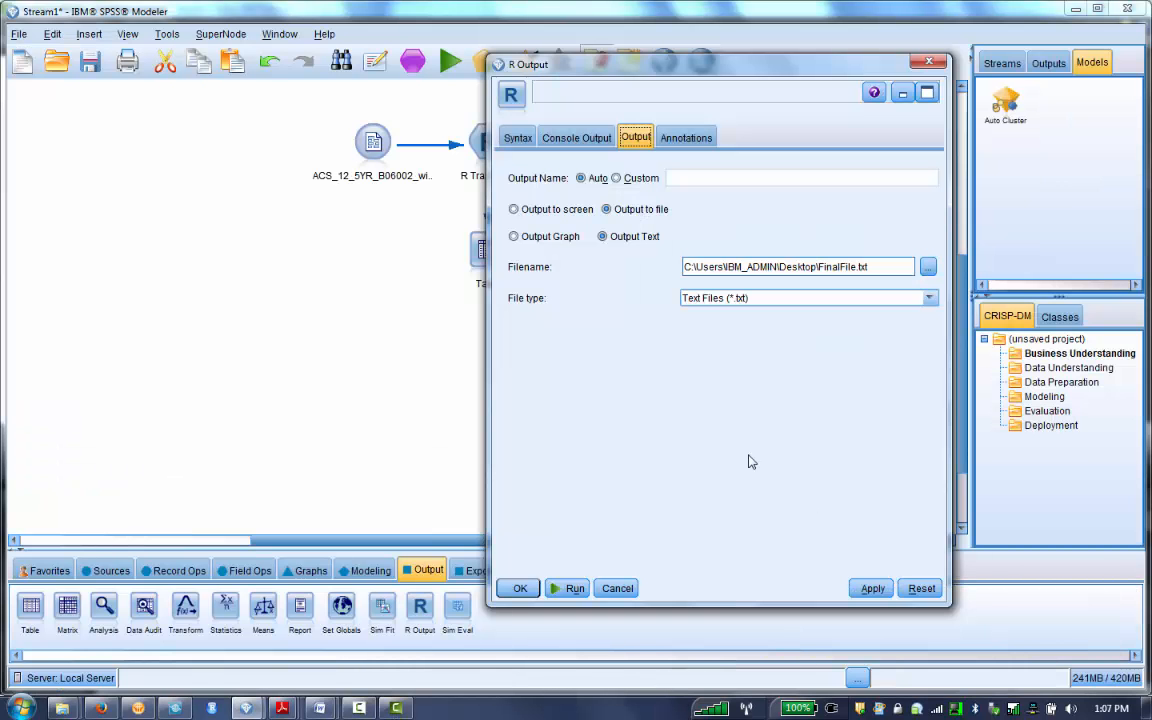
- Set the R Output node to write its text to FinalFile.txt on the Desktop, and run the node
click(927, 269)
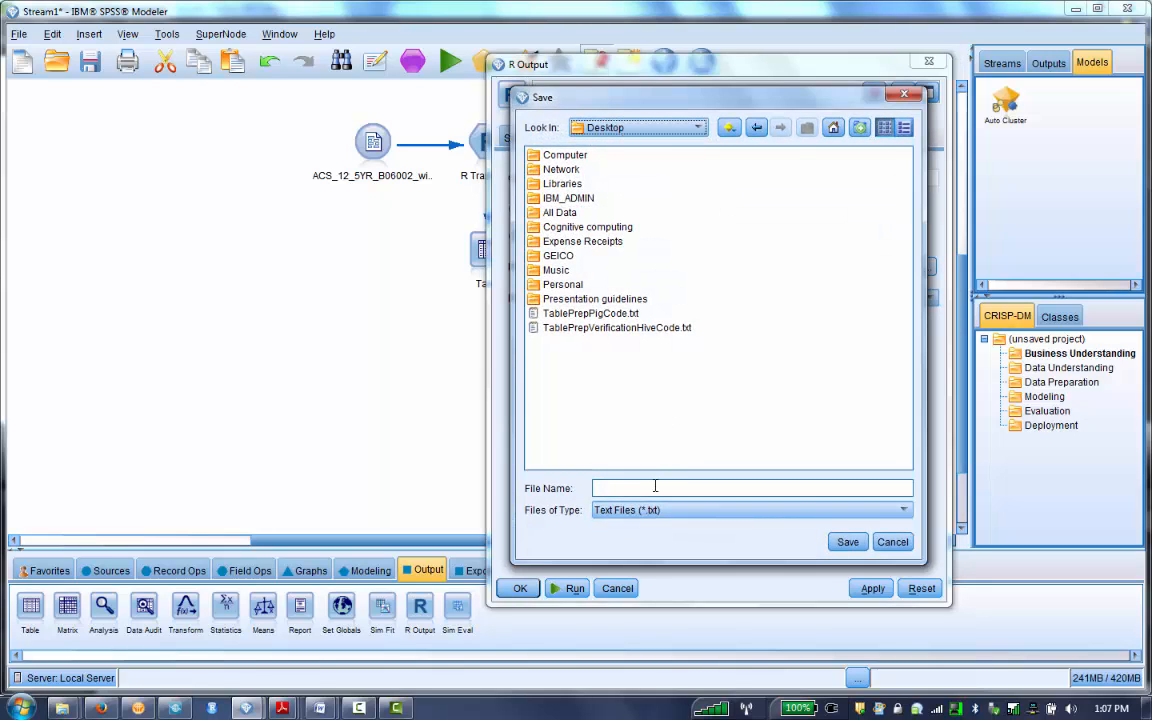
click(655, 487)
text(FinalFile.txt)
click(848, 542)
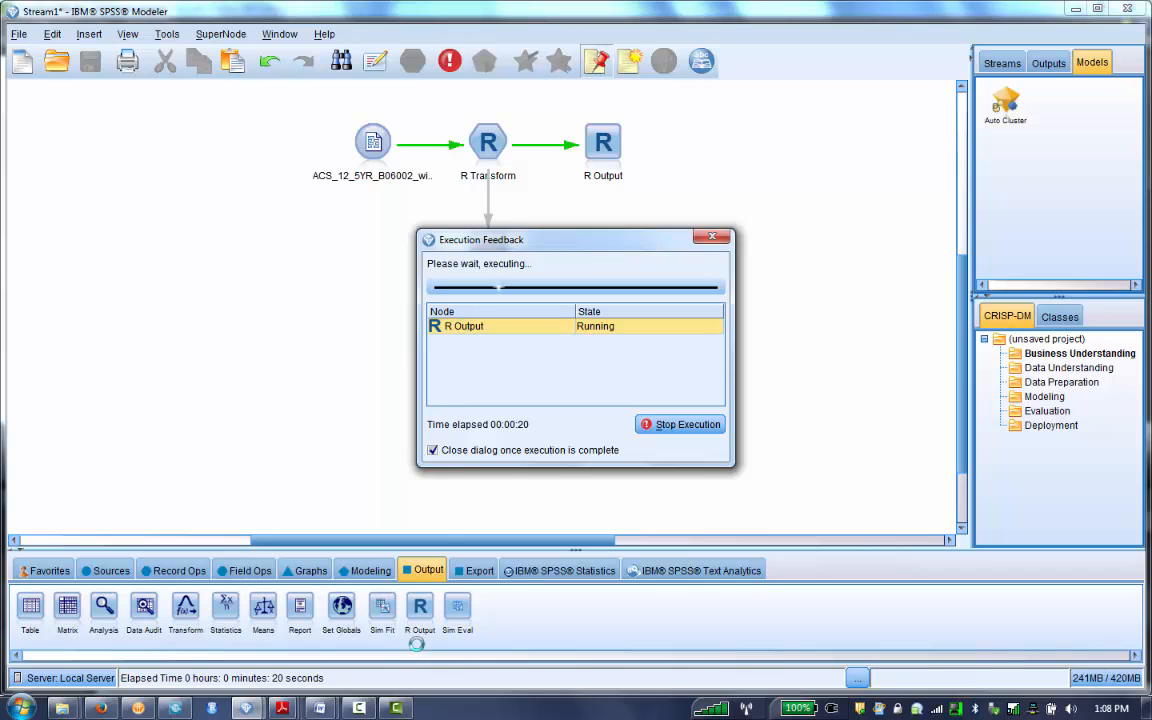
click(252, 711)
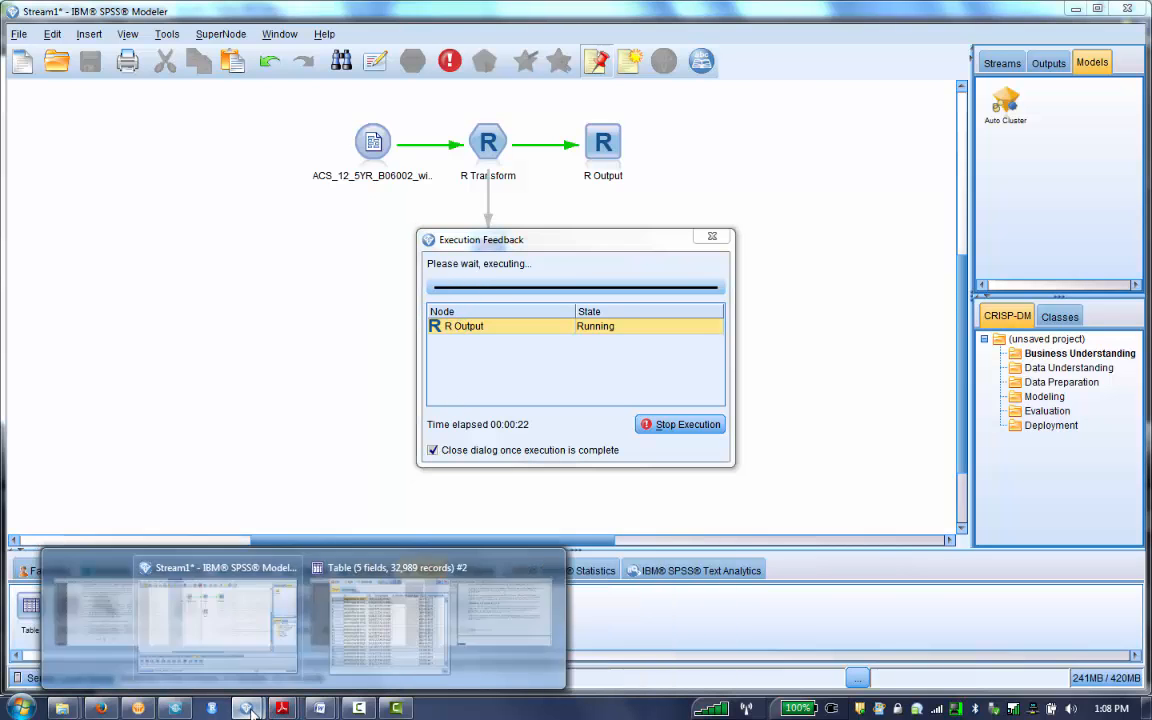
click(359, 709)
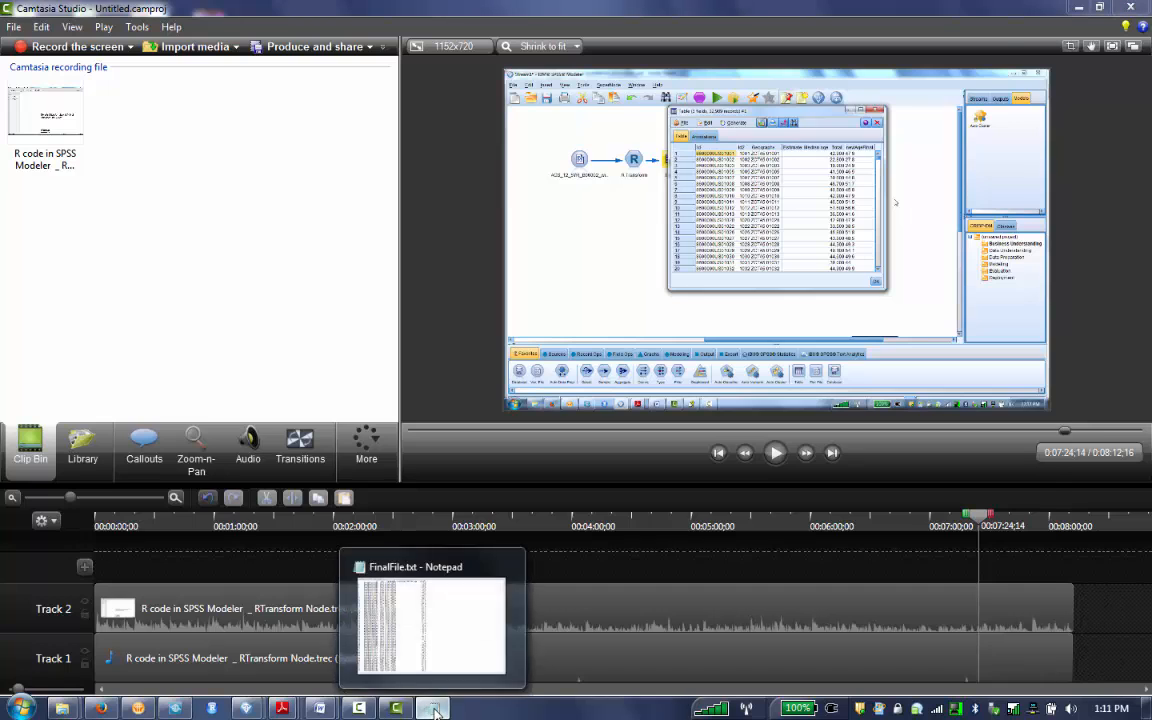
- Examine the exported FinalFile.txt in Notepad, checking back against the table output and stream in SPSS Modeler
click(435, 710)
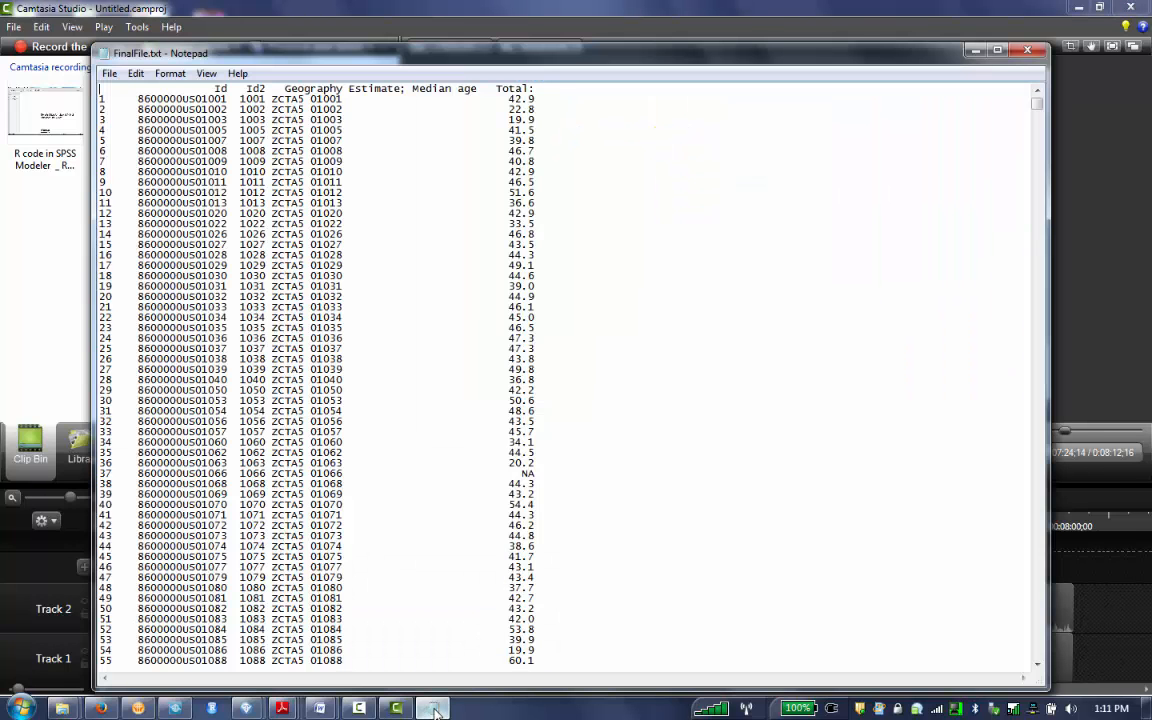
click(247, 708)
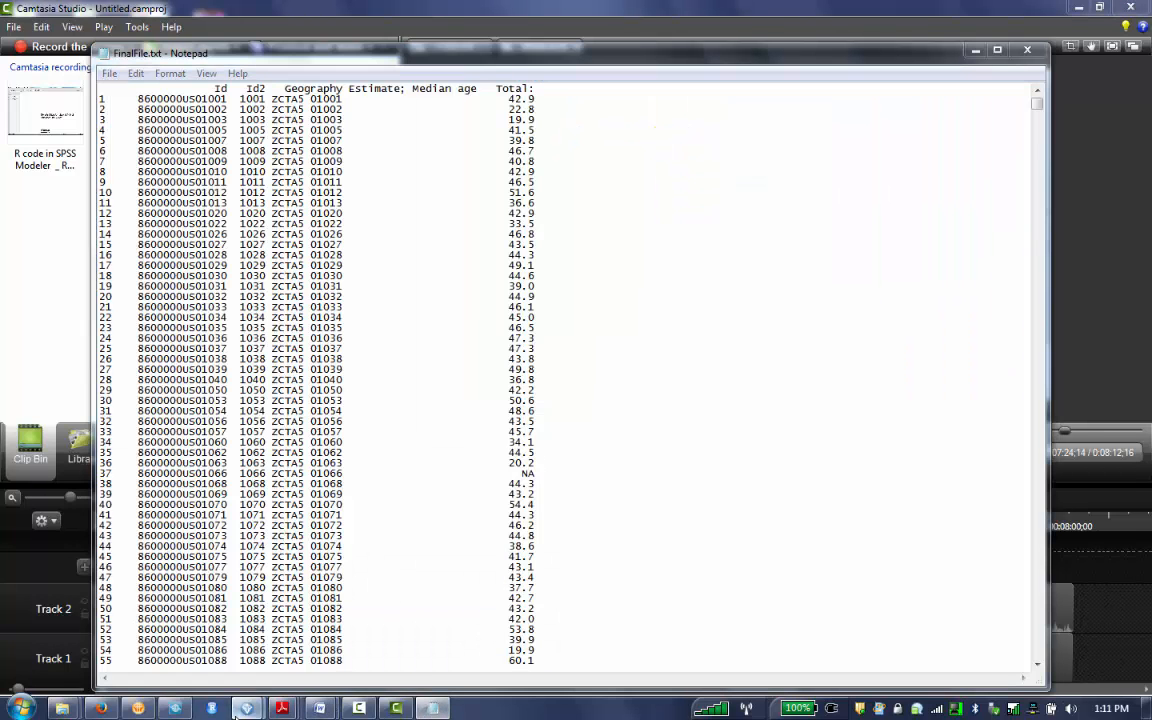
click(268, 643)
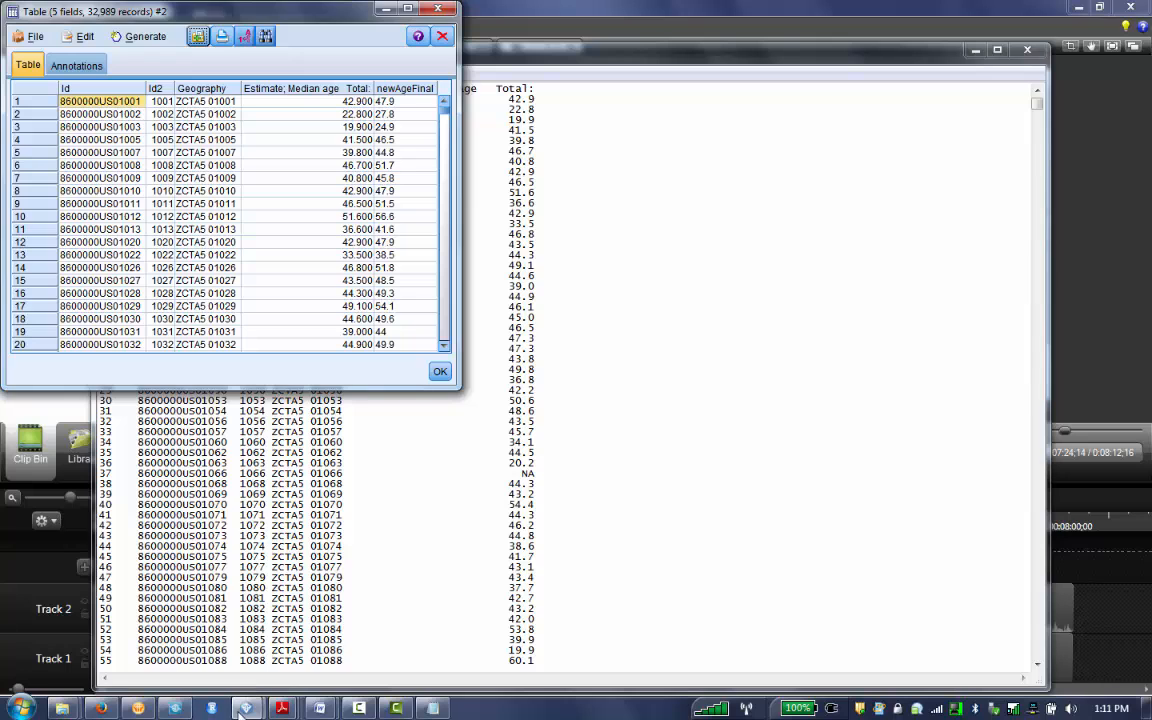
mouse_move(247, 708)
click(95, 540)
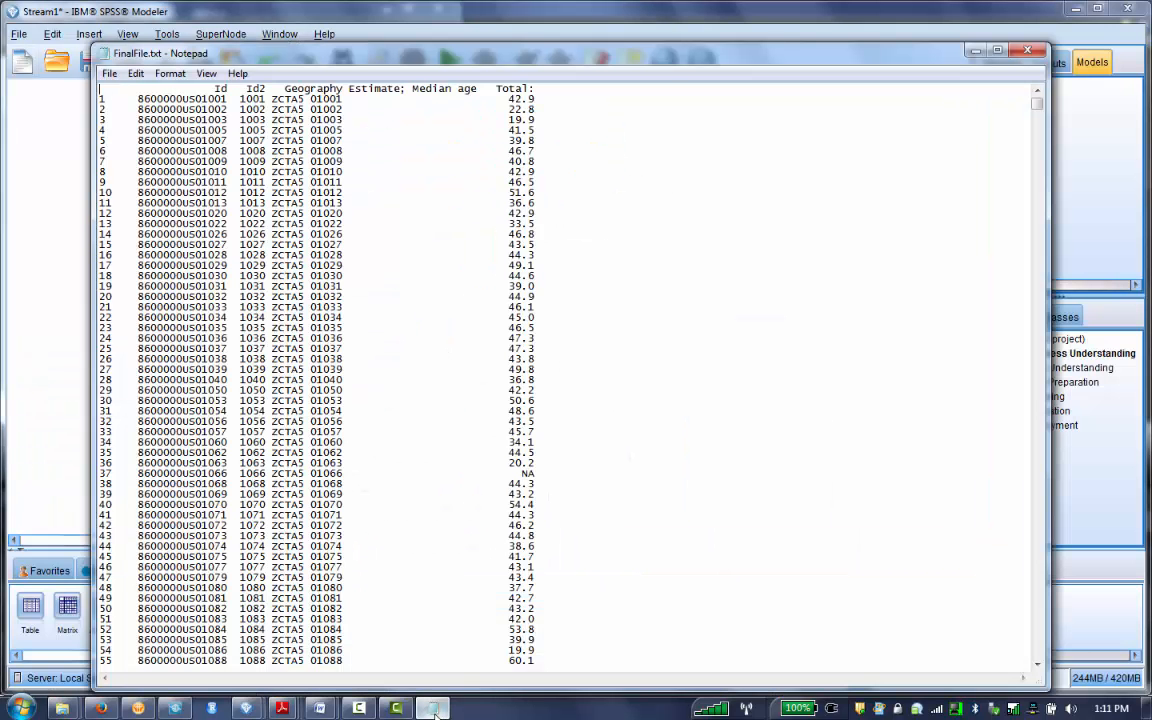
click(433, 708)
- Close FinalFile.txt in Notepad to return to the stream in SPSS Modeler
click(1029, 52)
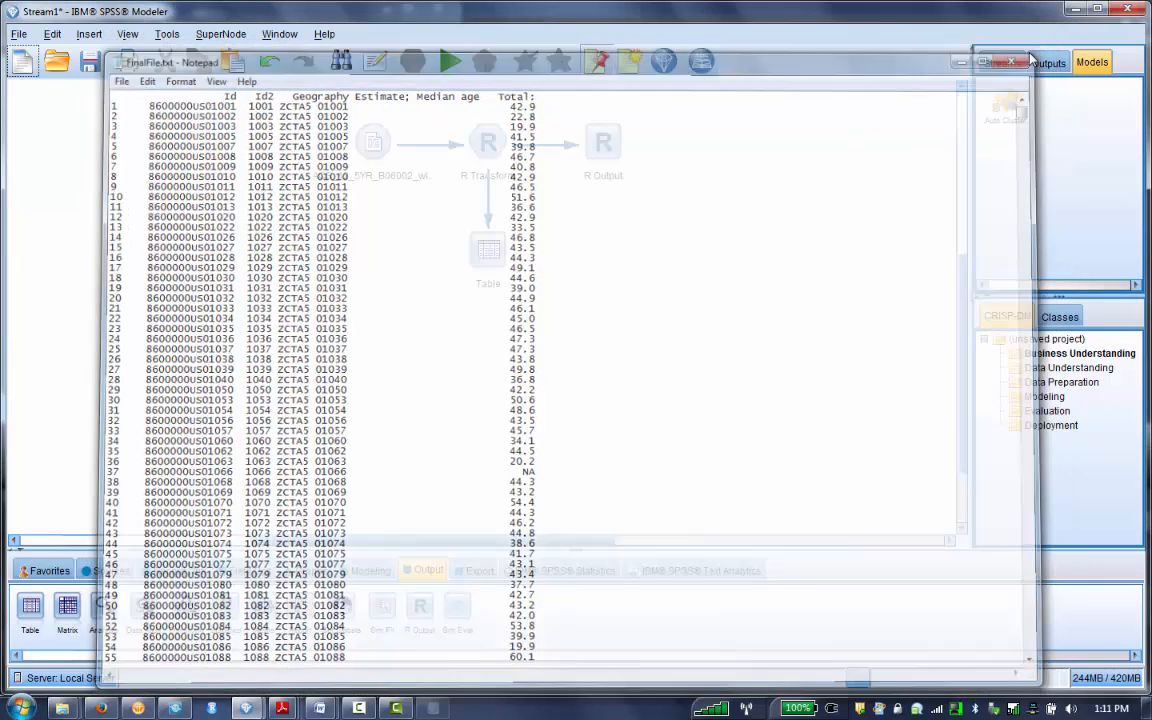
click(352, 709)
click(1076, 636)
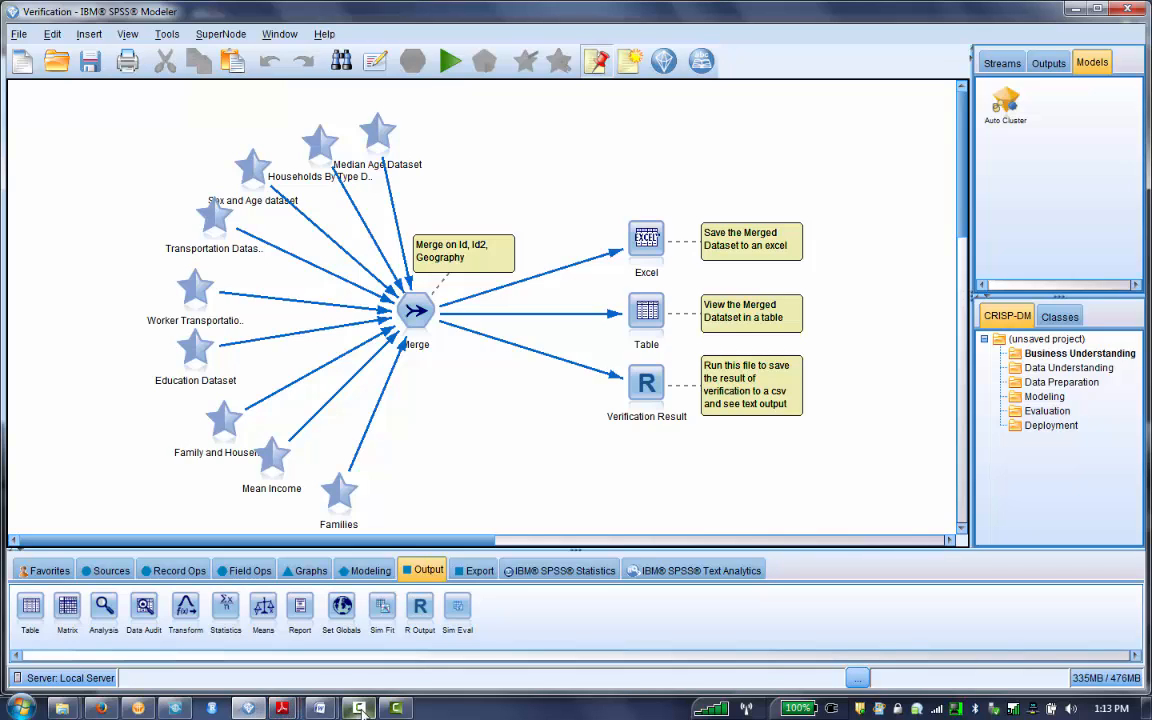
mouse_move(388, 710)
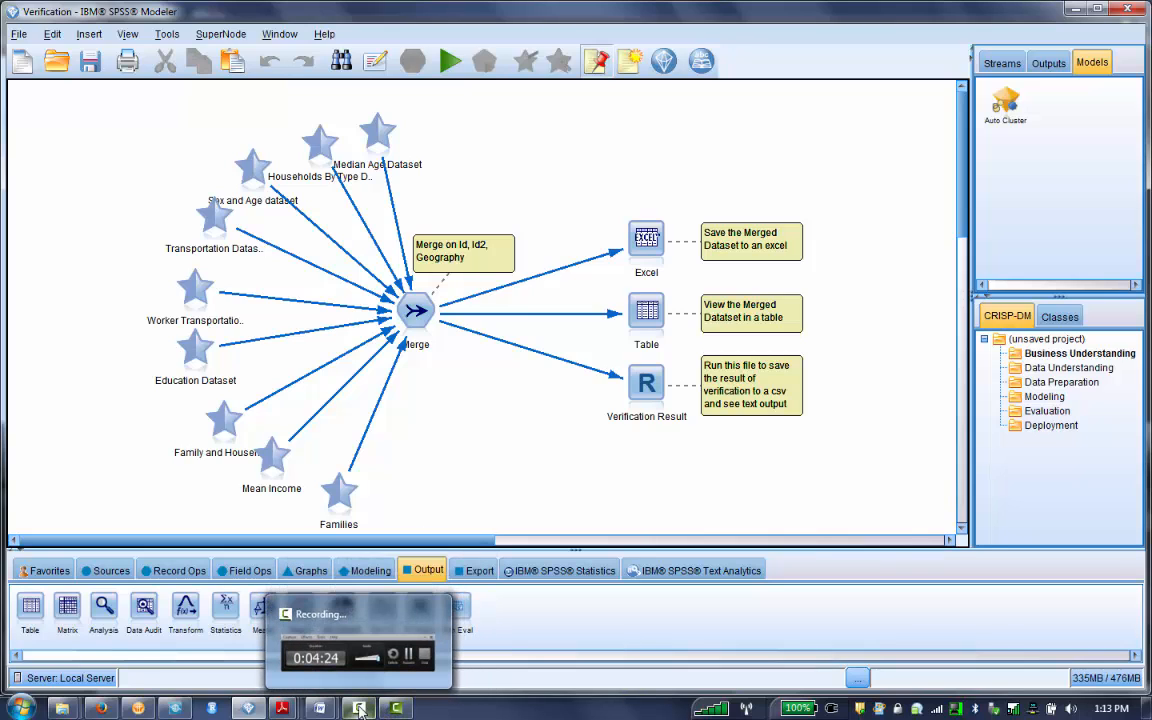
click(360, 708)
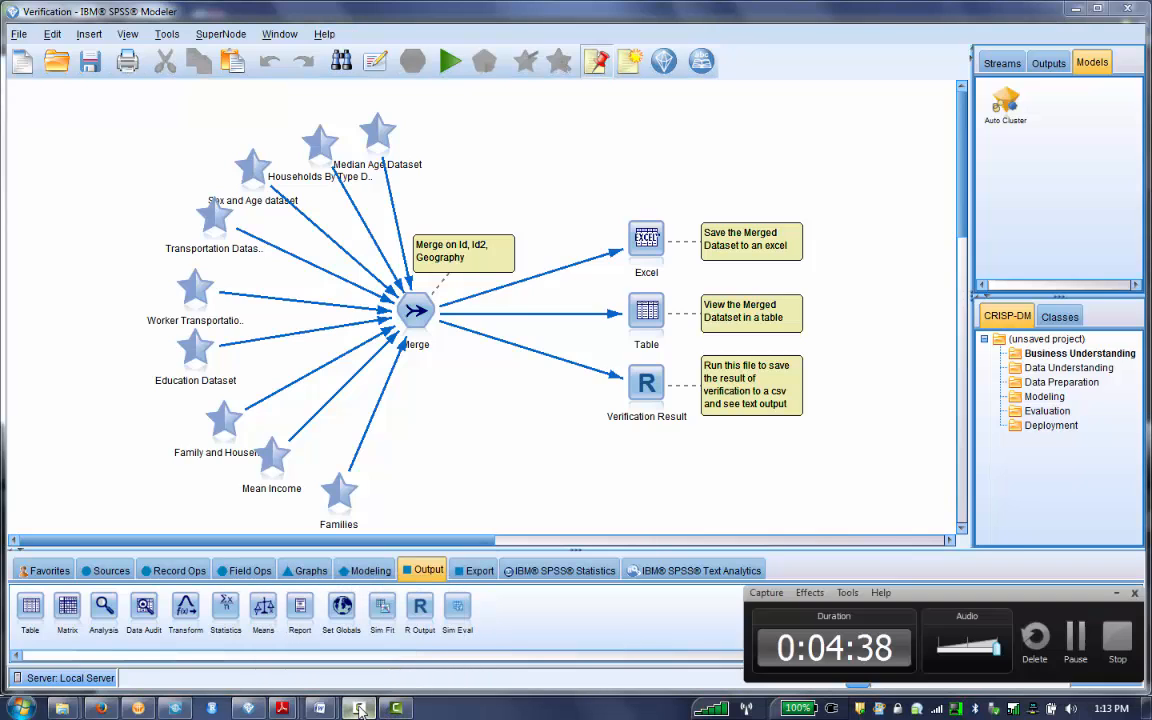
click(498, 482)
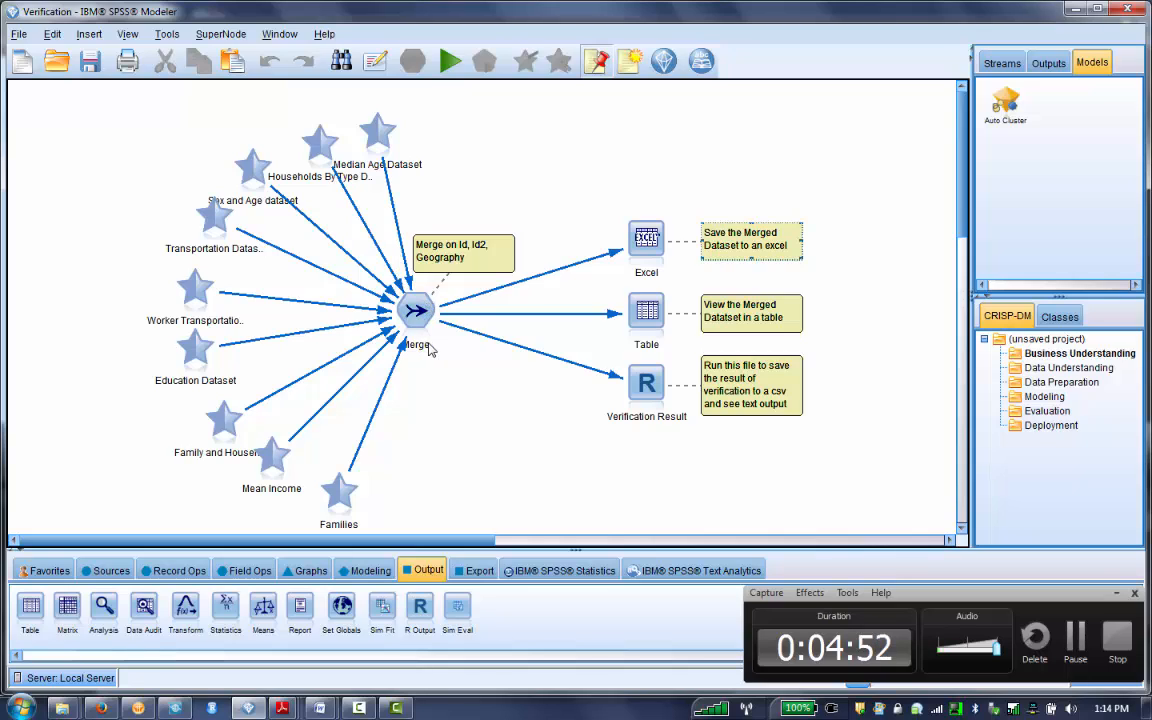
- Open the Verification Result R node, enlarge its dialog, and read its R syntax through to the CSV-writing and print commands
double_click(648, 383)
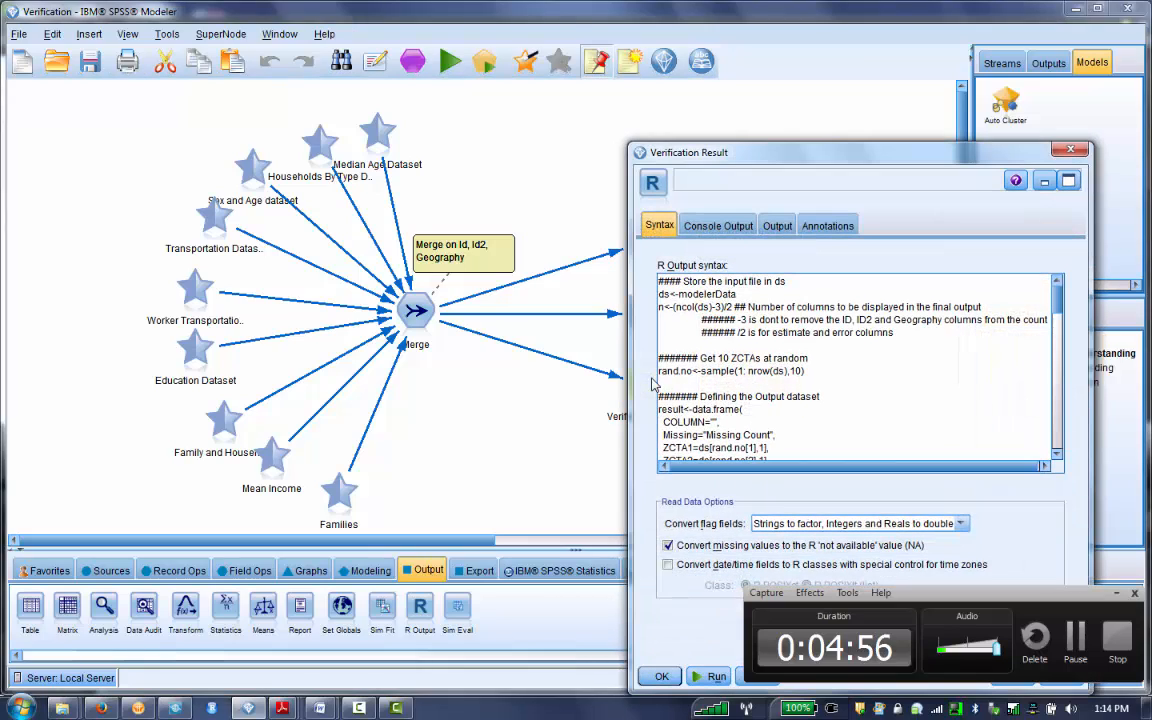
drag(629, 144, 78, 44)
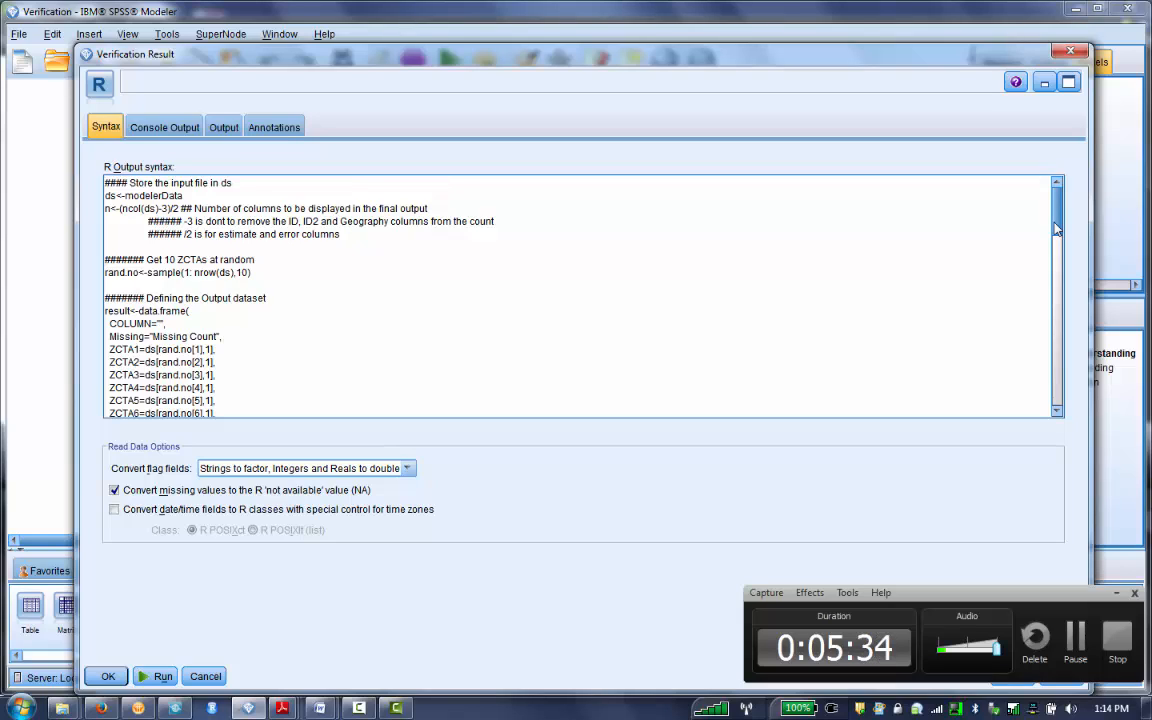
drag(1056, 229, 1048, 285)
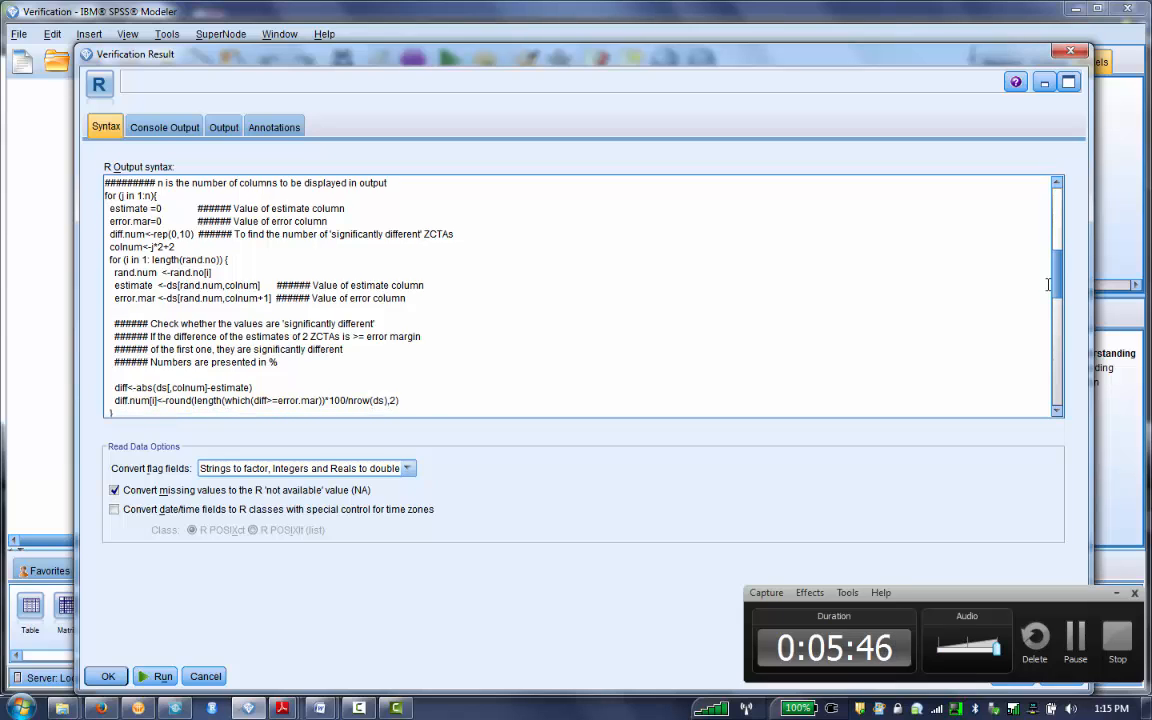
drag(1048, 284, 1042, 383)
scroll(1042, 383, down, 2)
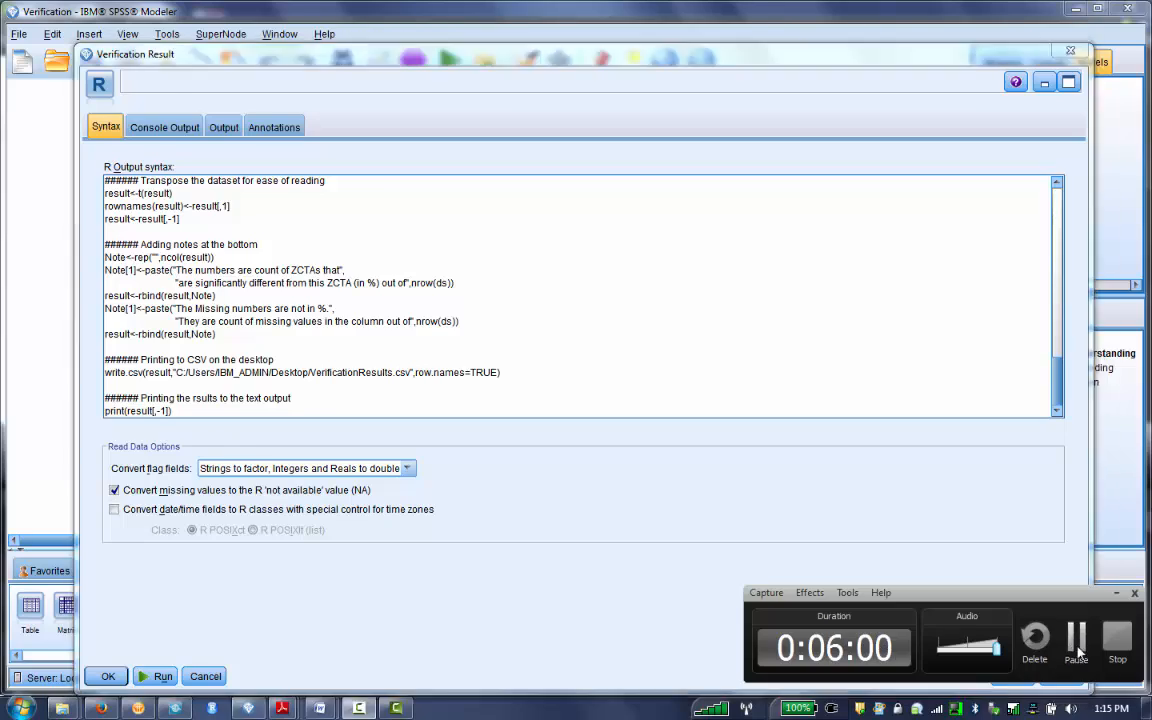
click(1076, 648)
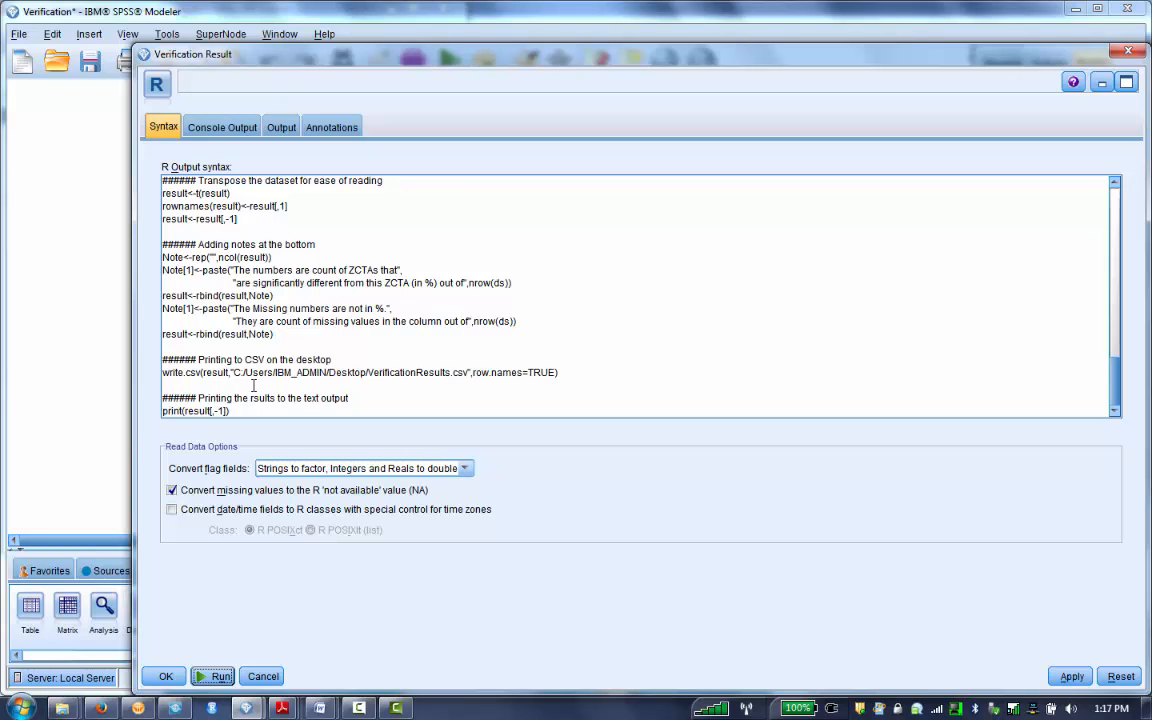
- Switch to the Desktop and open VerificationResults.csv in Excel
click(22, 708)
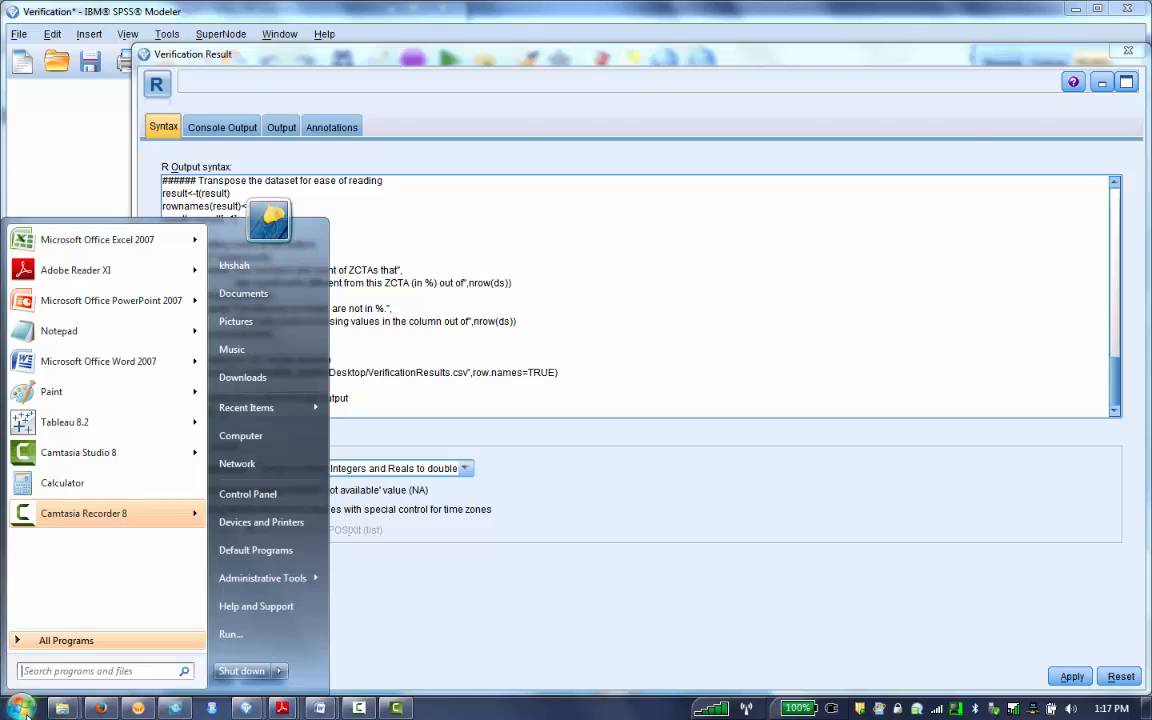
key(super+d)
click(208, 380)
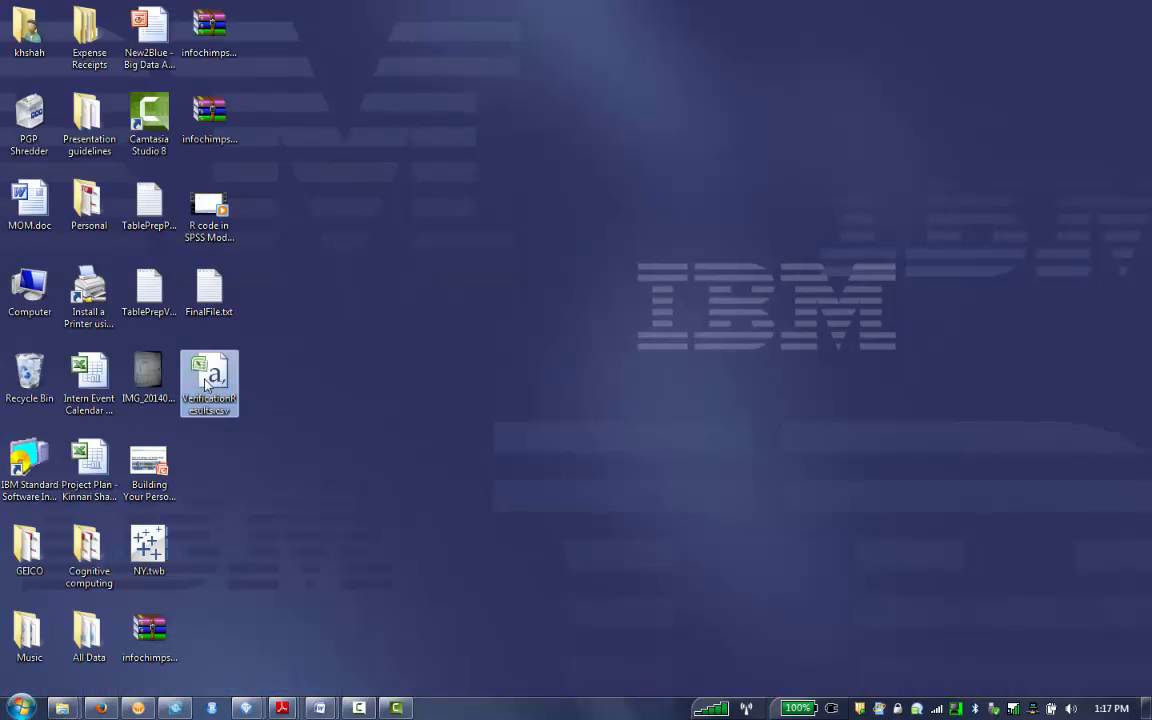
double_click(206, 382)
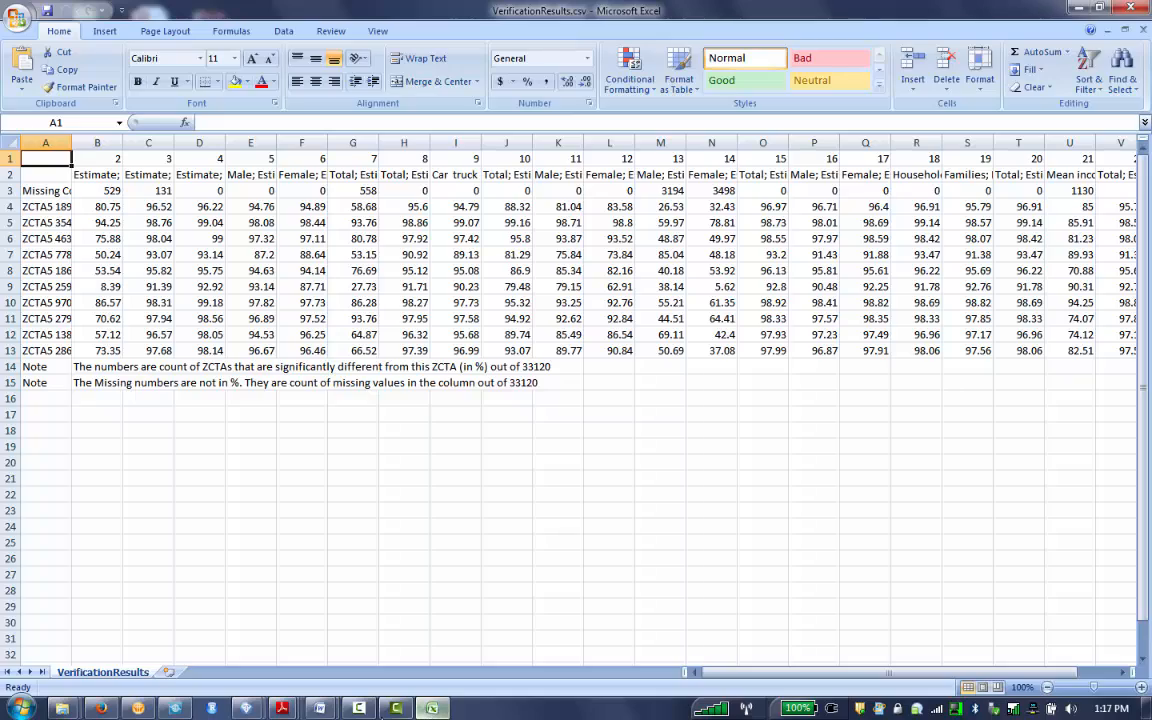
- Examine the Verification Result text output in SPSS Modeler, close it, and go back to VerificationResults.csv in Excel
mouse_move(247, 706)
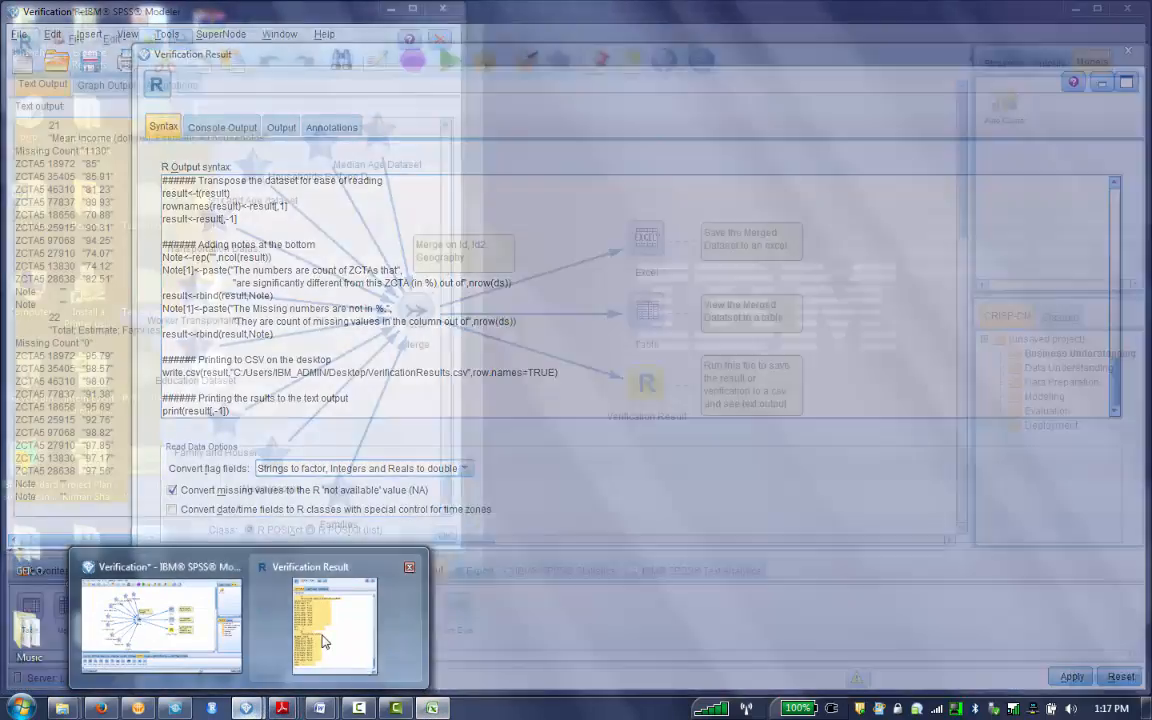
click(340, 640)
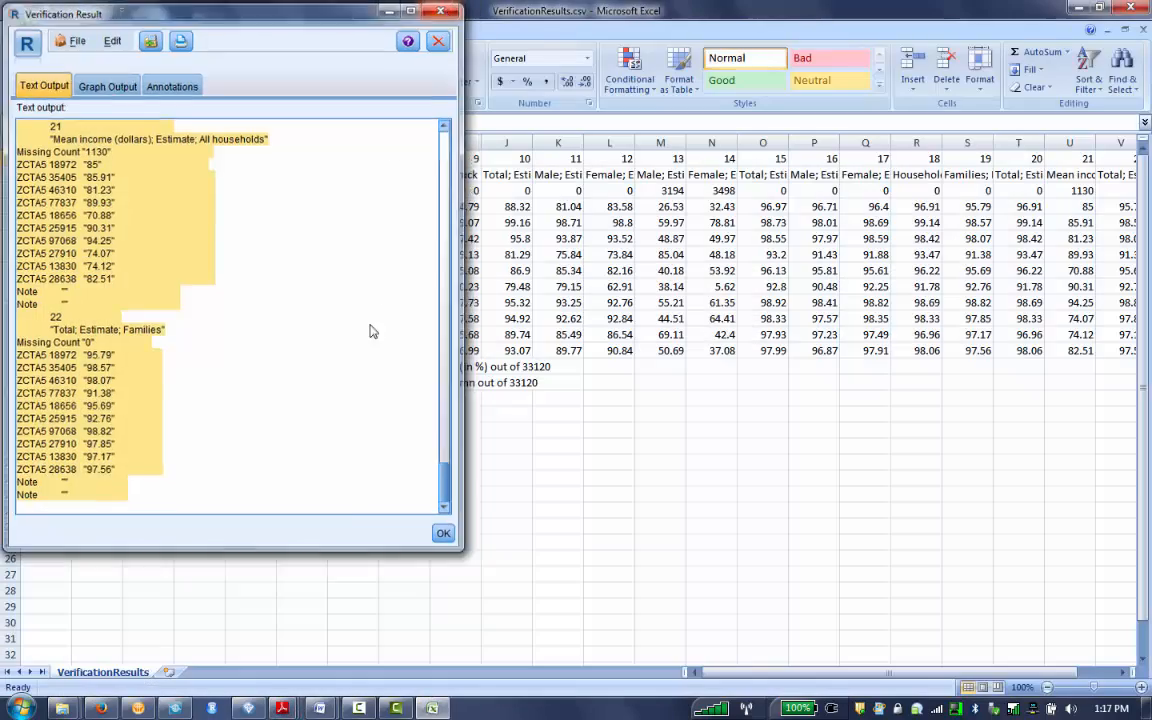
click(443, 533)
click(241, 714)
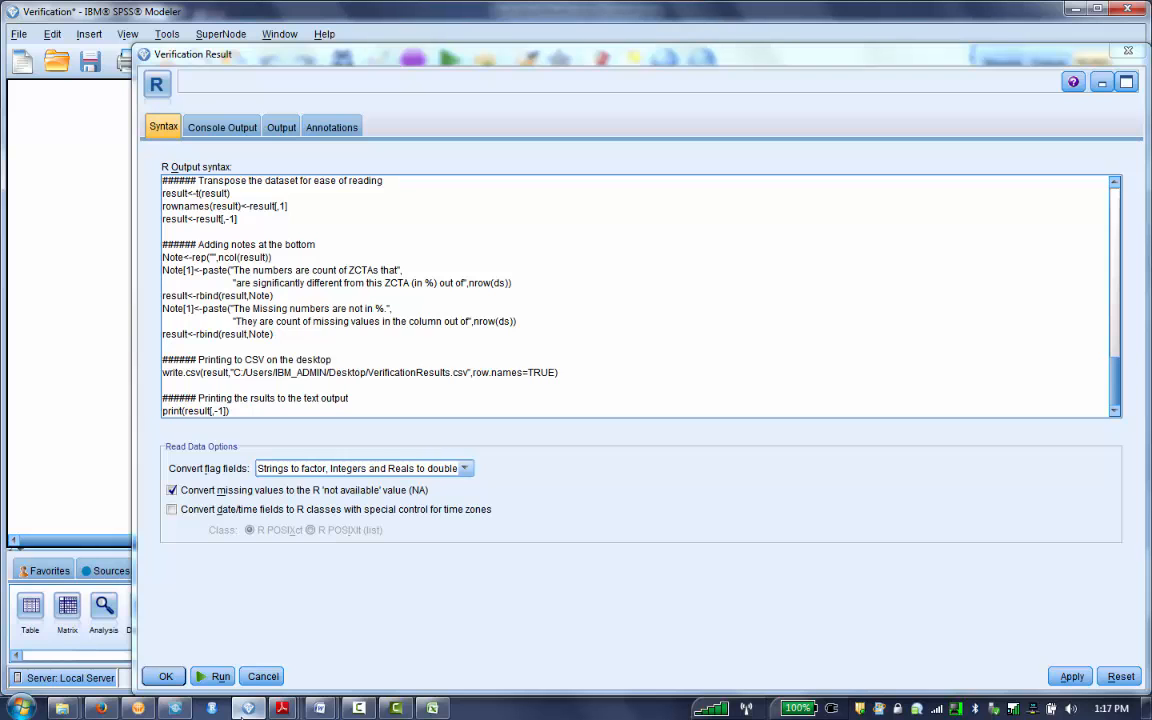
click(243, 710)
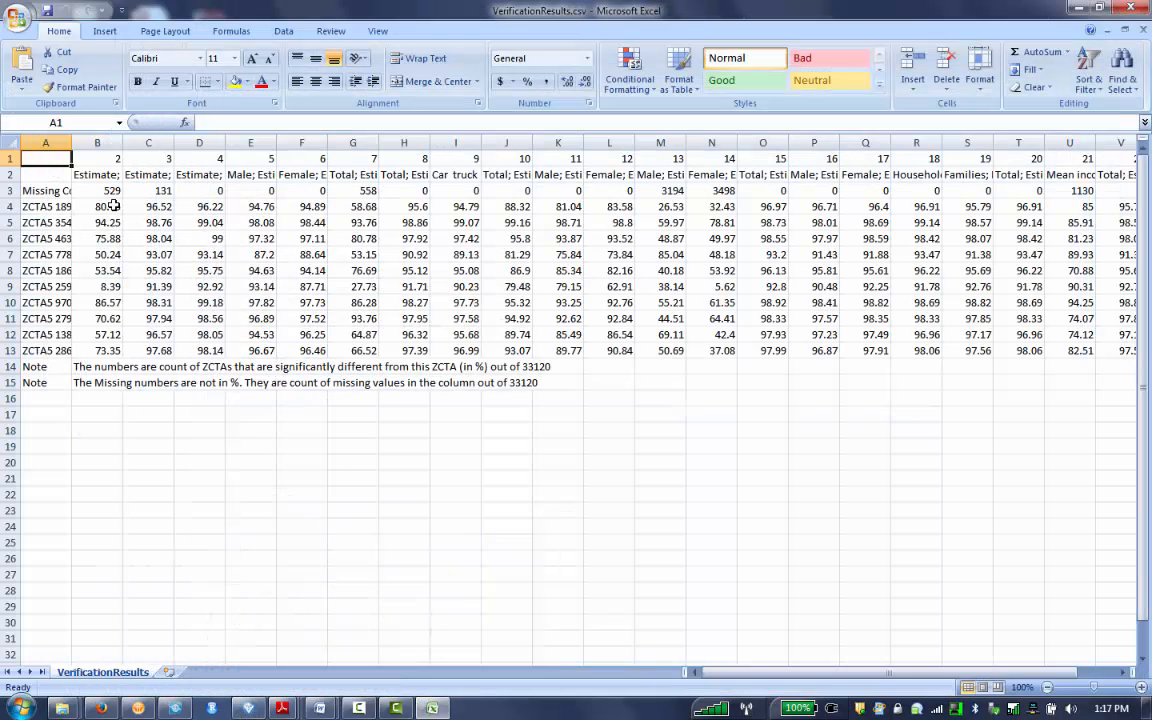
- Widen column A of VerificationResults.csv to fit its row labels, and inspect the B2 heading and the verification data block
drag(71, 145, 107, 146)
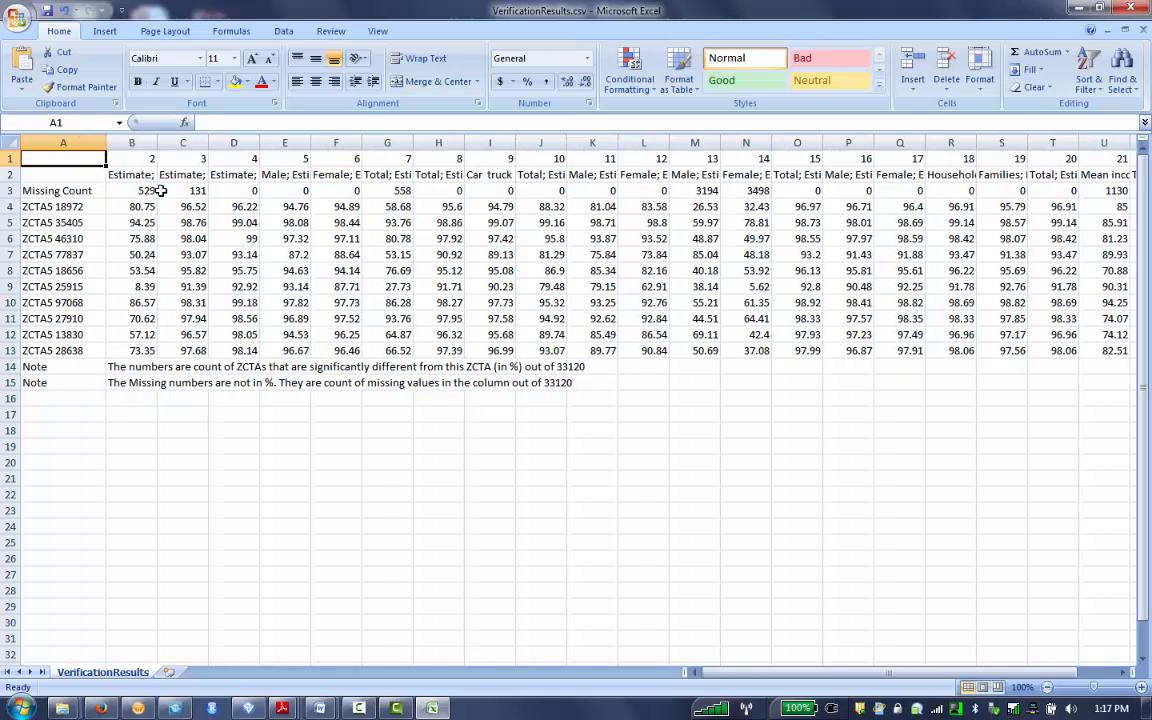
click(120, 173)
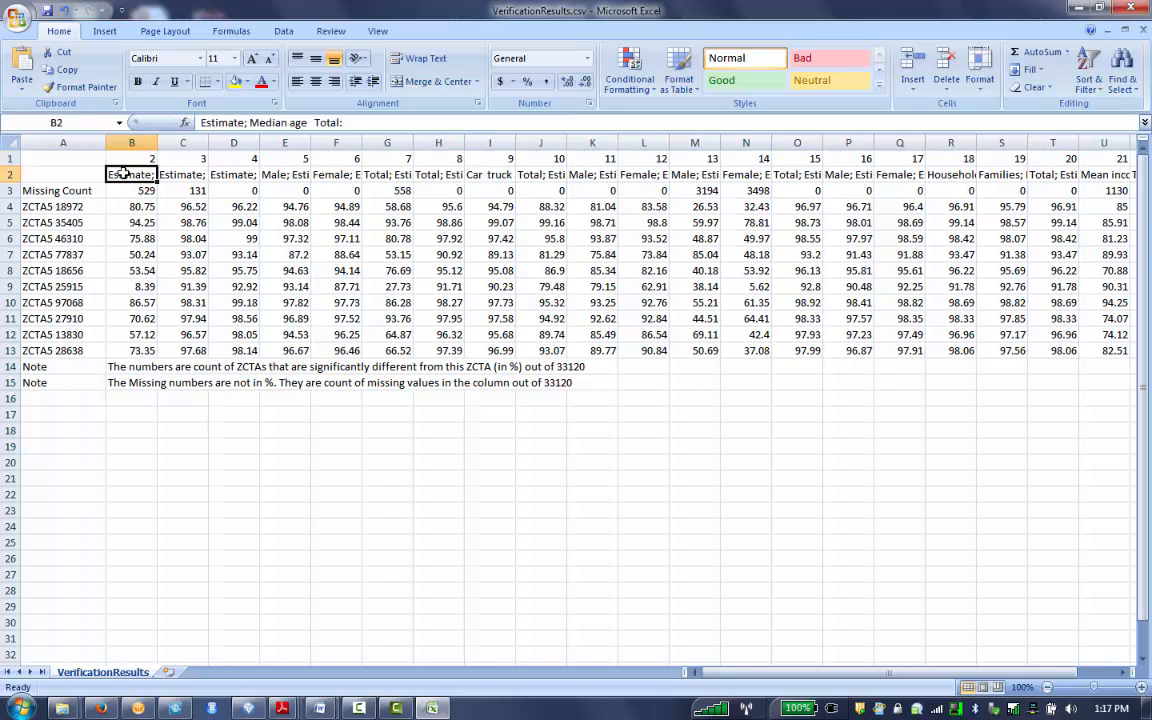
drag(80, 172, 674, 352)
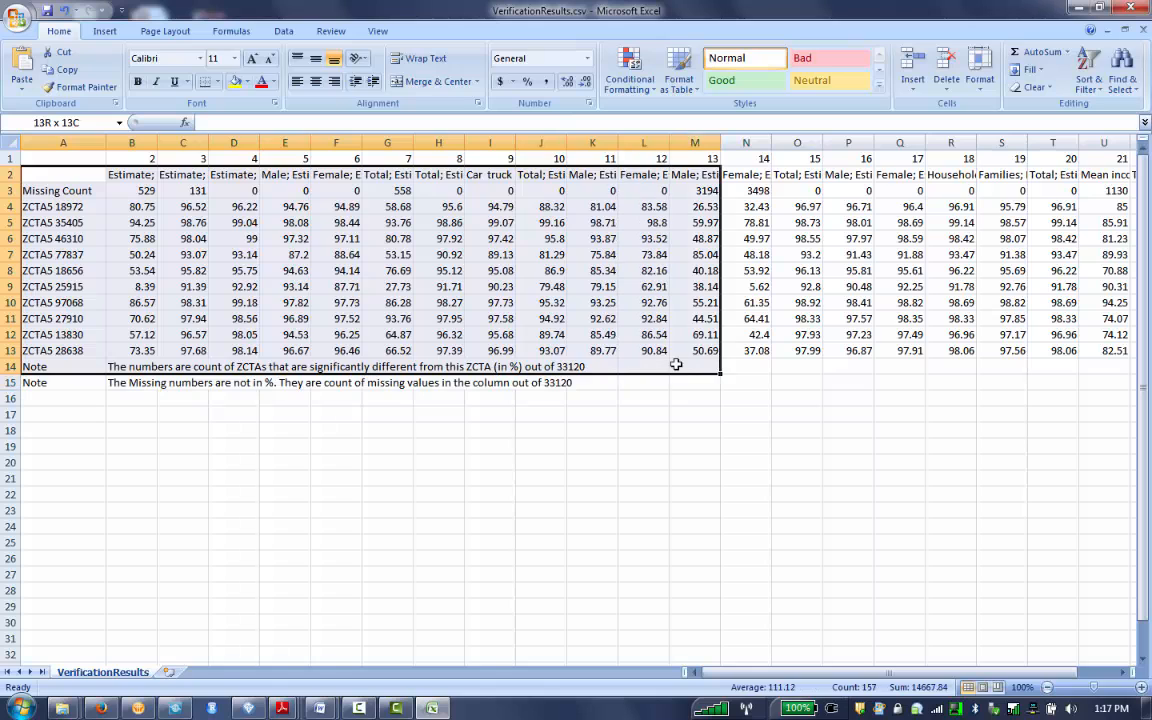
click(633, 431)
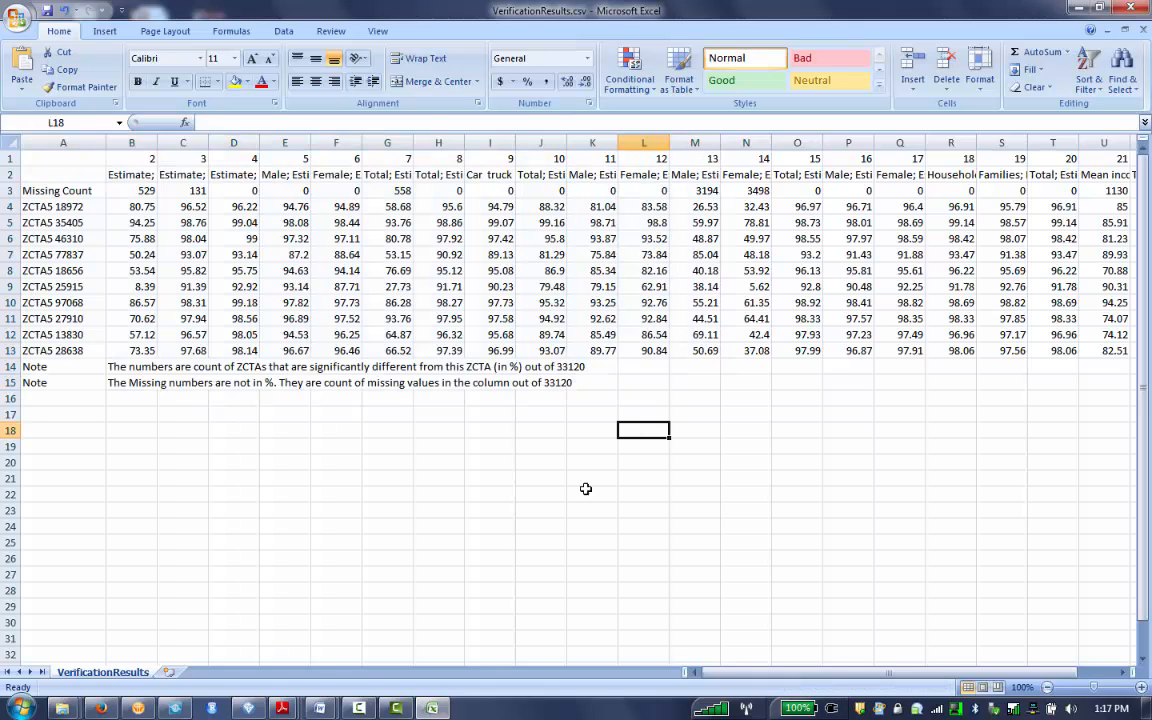
- Switch back to SPSS Modeler and close the Verification Result node's dialog, keeping the program open
click(250, 708)
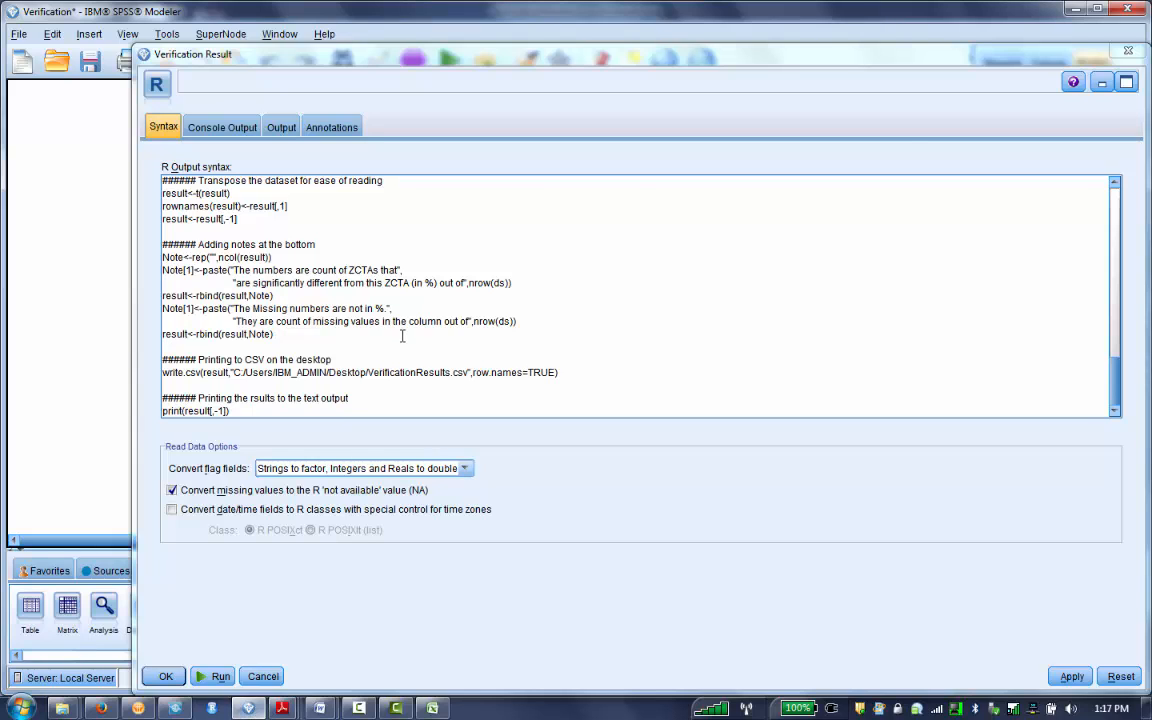
click(1135, 7)
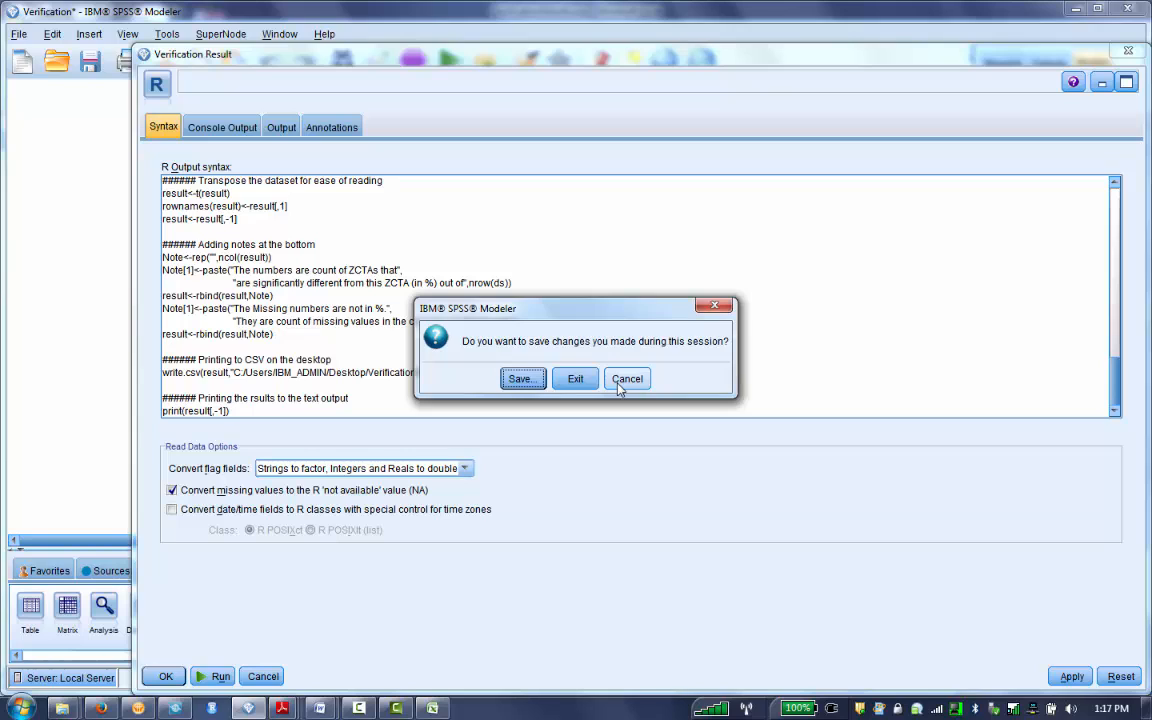
click(620, 388)
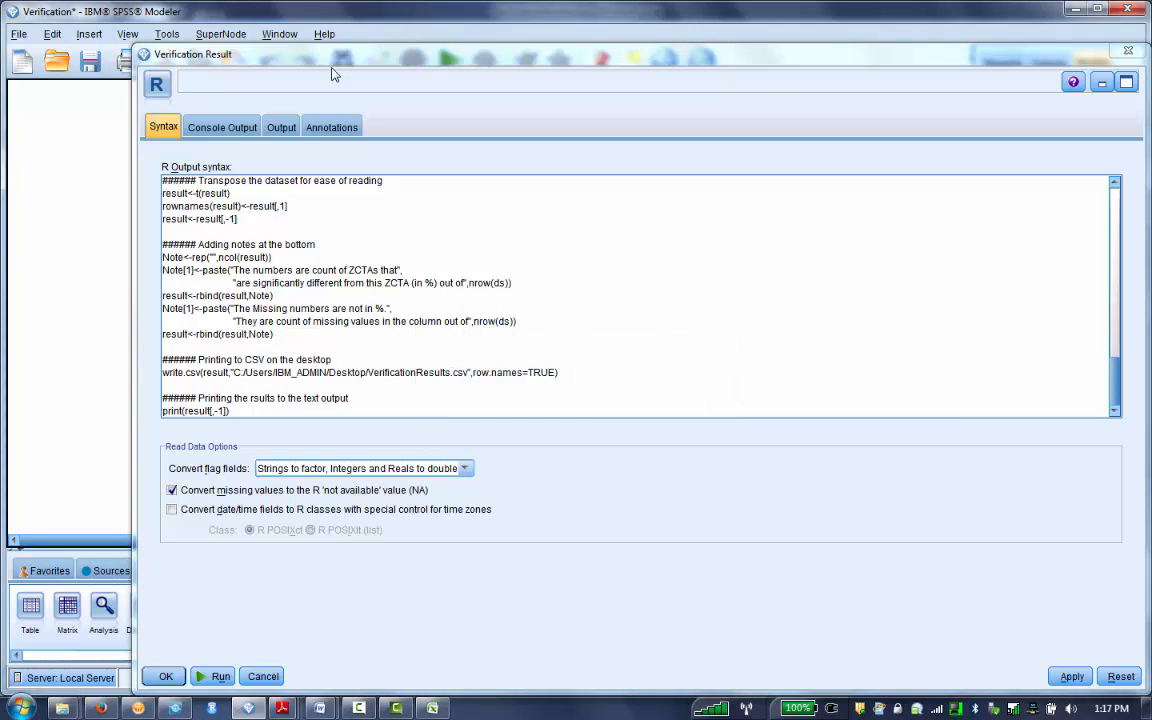
click(1129, 52)
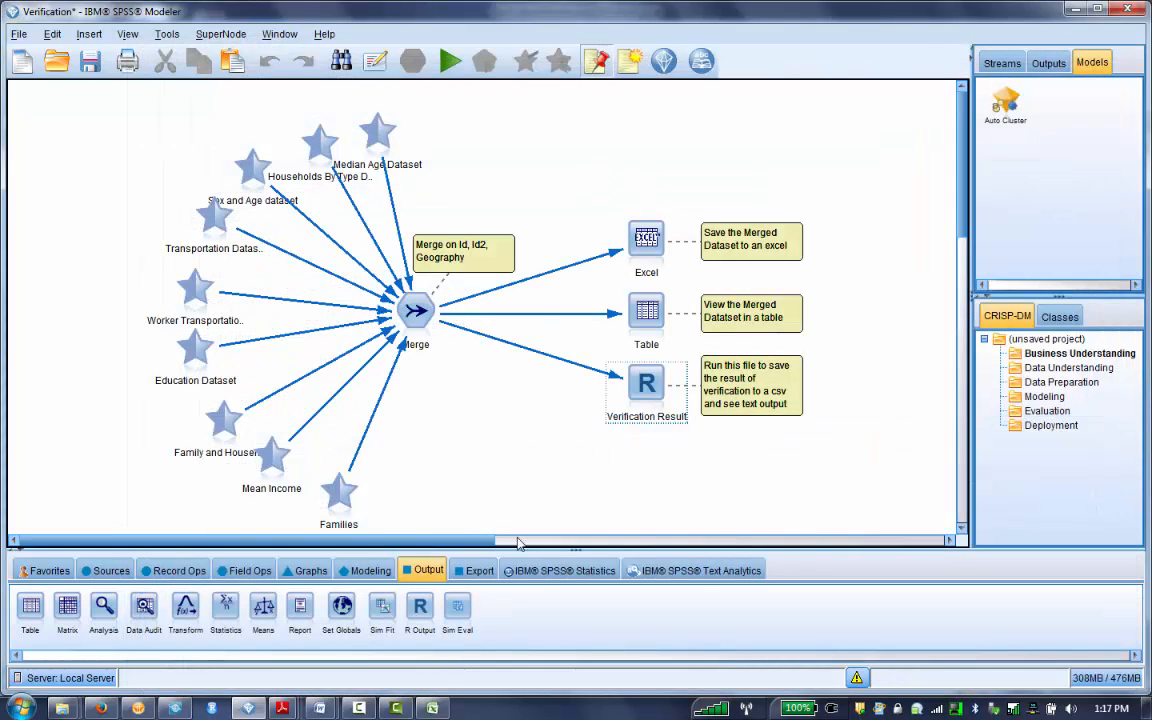
- Review where the R Transform and R Output nodes sit among the record operation and output nodes, alongside the Verification Result node
click(178, 570)
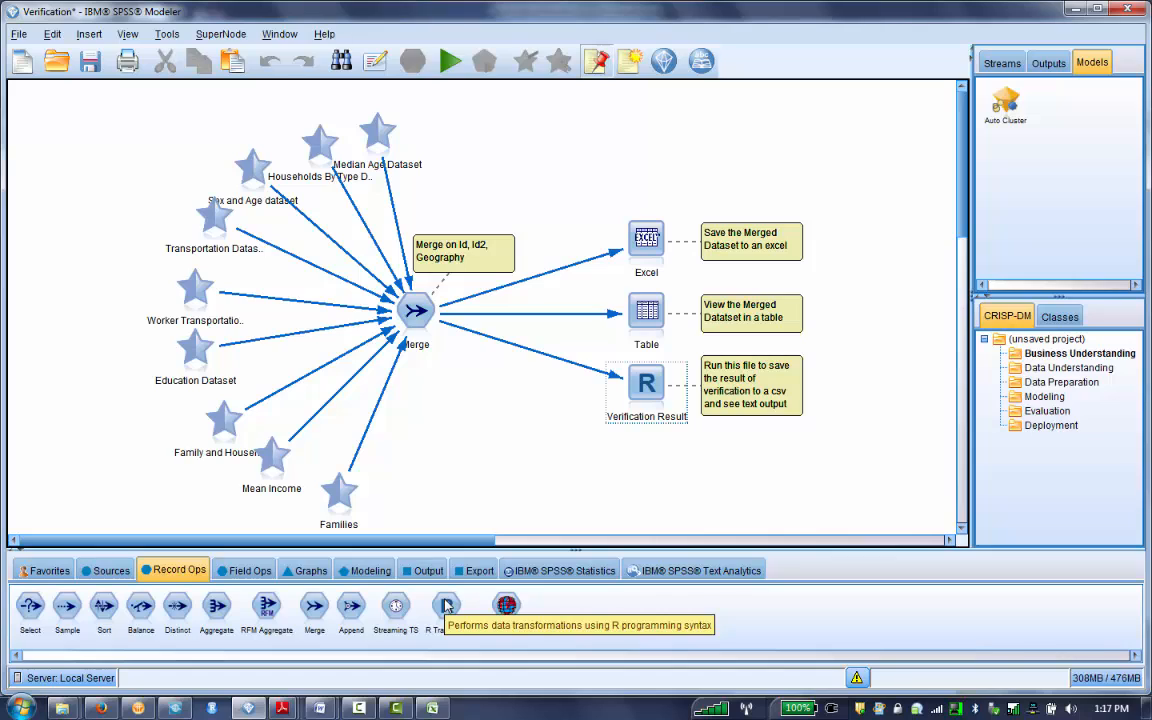
click(450, 637)
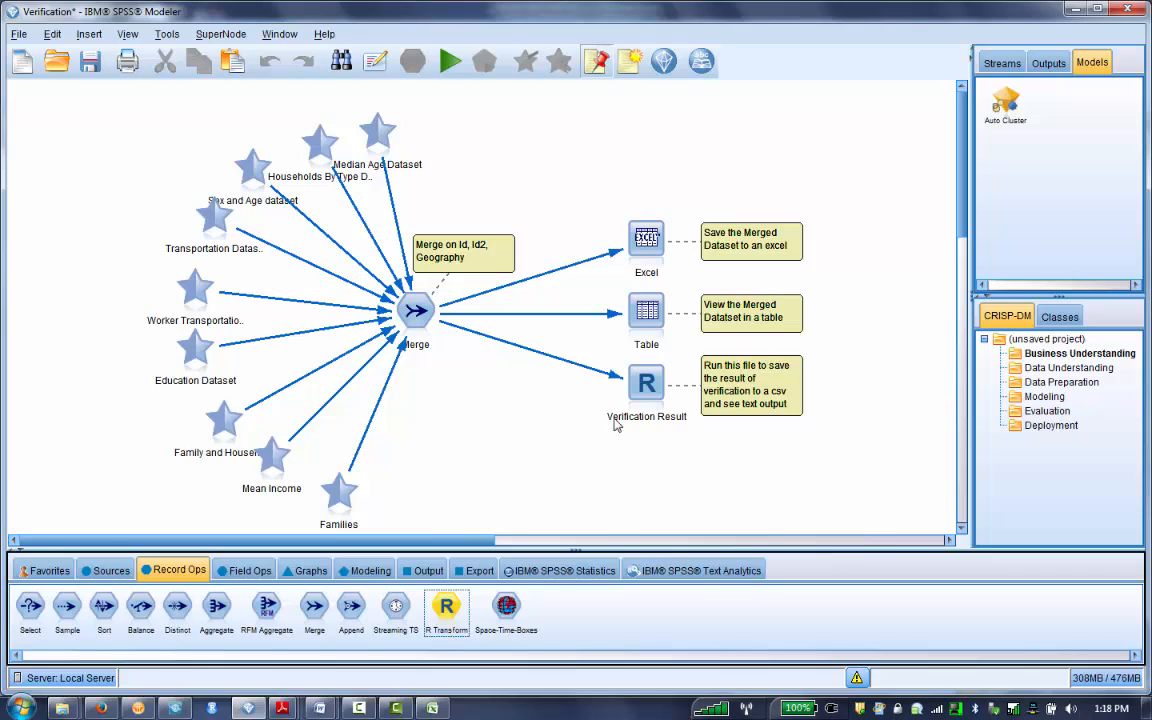
click(650, 405)
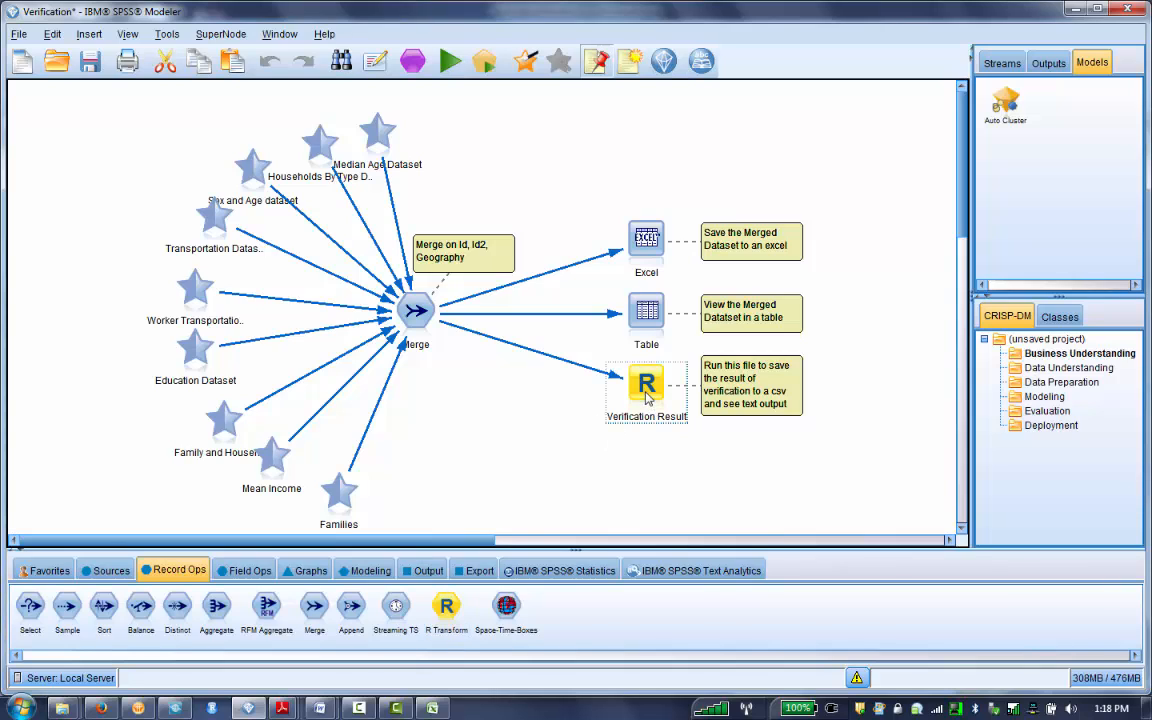
click(426, 570)
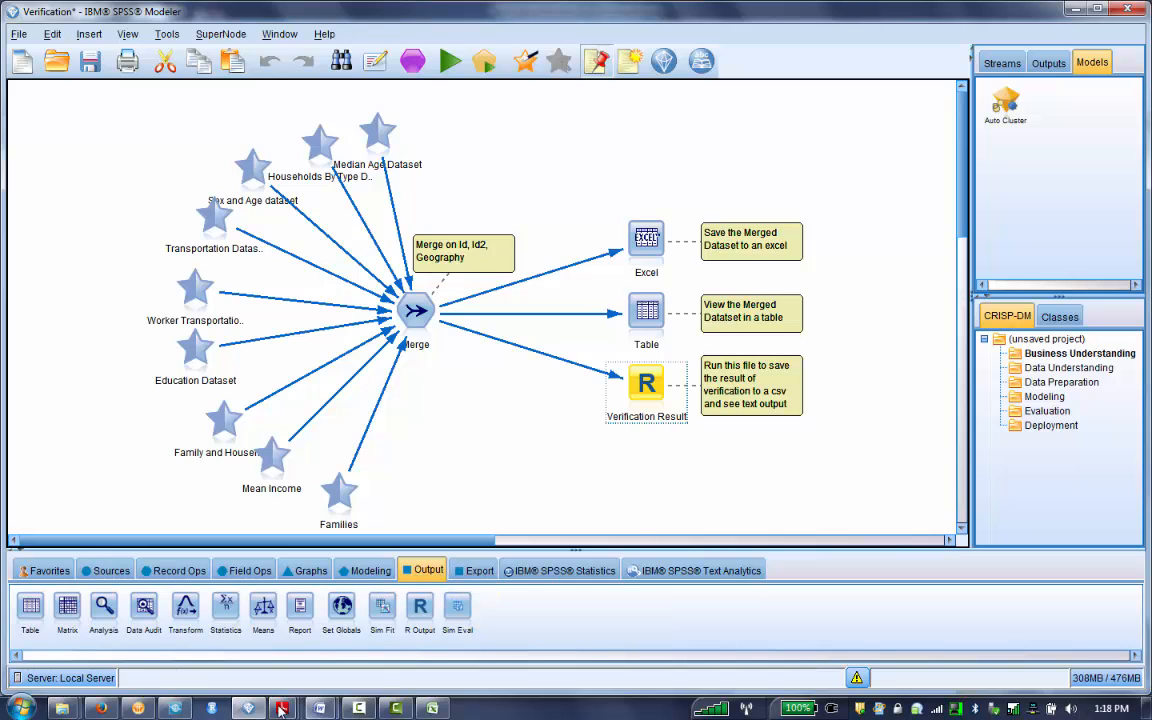
mouse_move(250, 709)
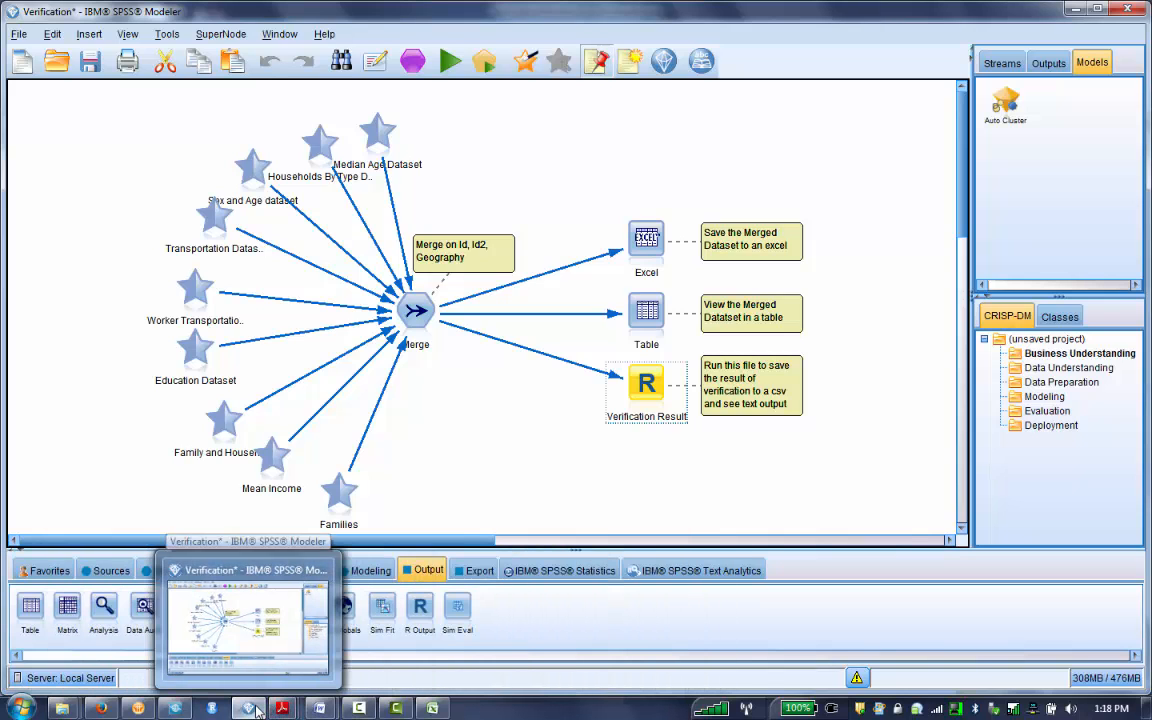